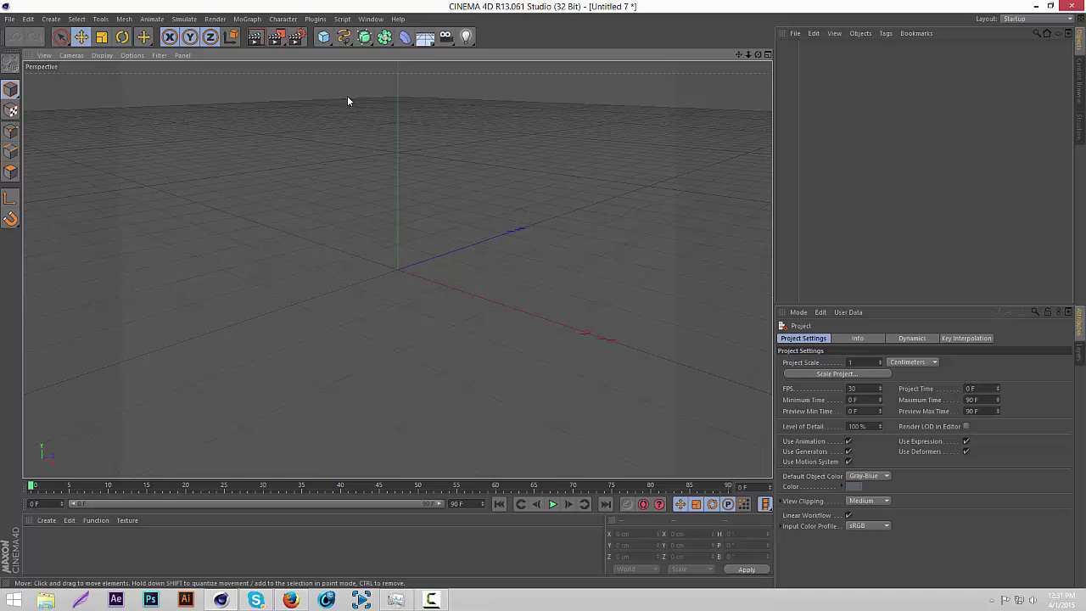
# - Create a new project and open the file Robbie's Lightroom.c4d
pyautogui.hotkey('ctrl', 'n')
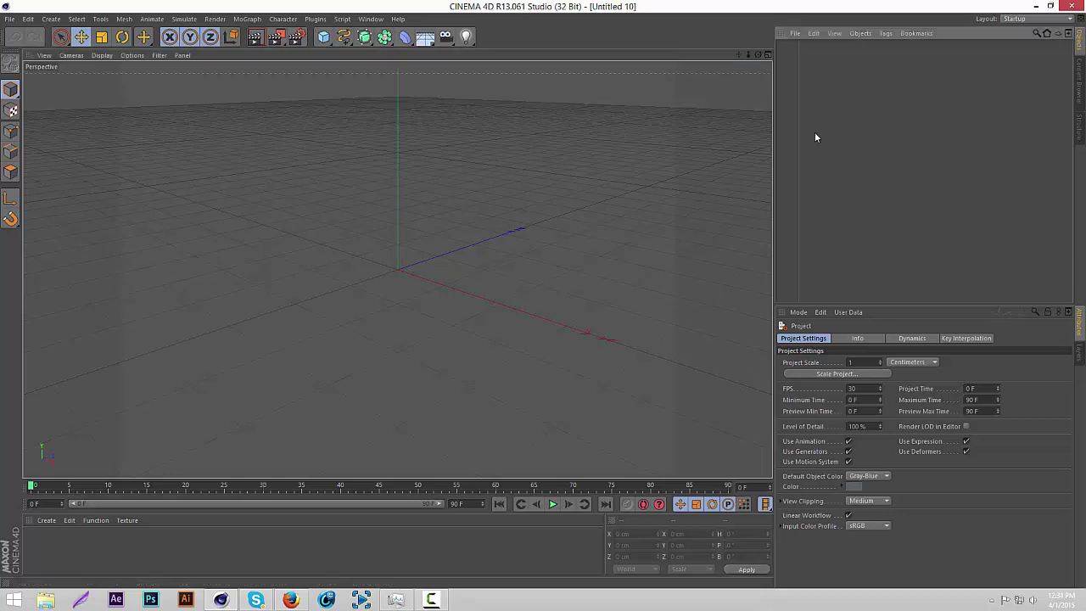
pyautogui.hotkey('ctrl', 'o')
pyautogui.write('rob')
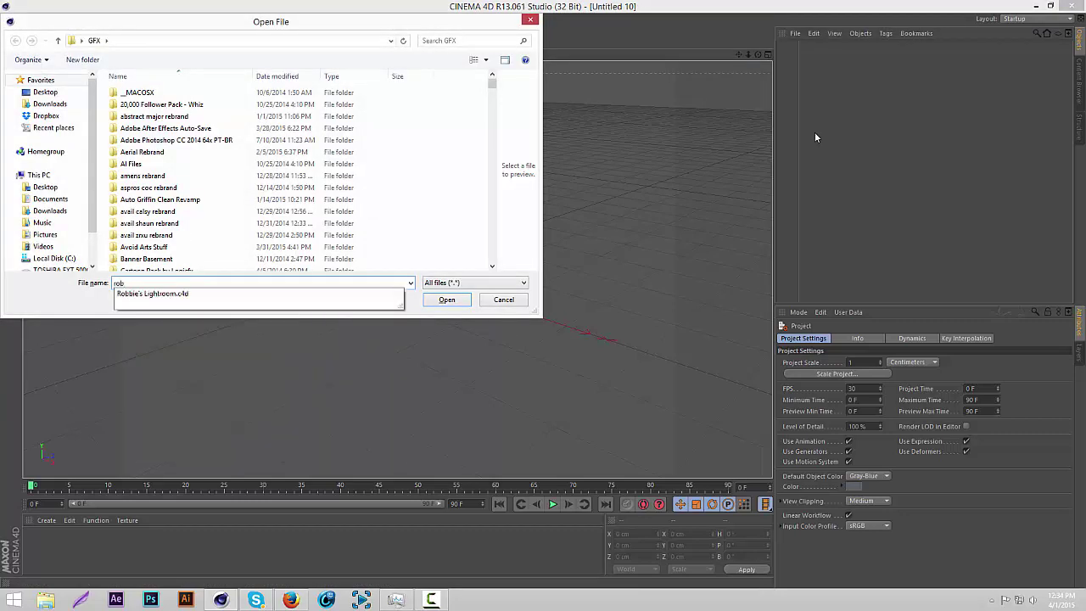
pyautogui.press('Down')
pyautogui.press('Return')
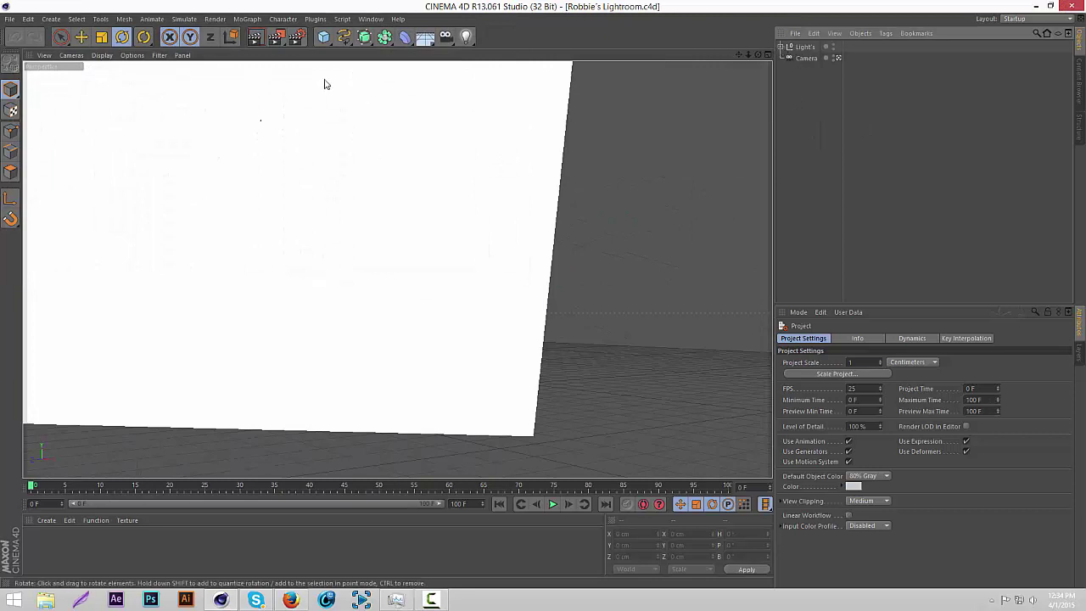
# - Add a MoText object to the lightroom scene and close the project without saving the changes
pyautogui.click(247, 20)
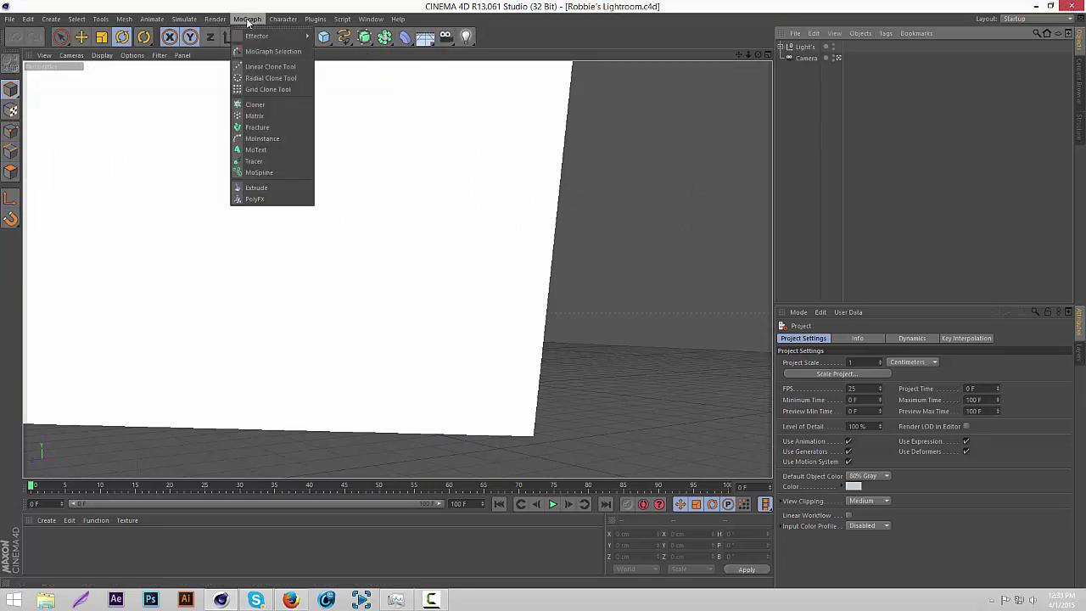
pyautogui.click(256, 150)
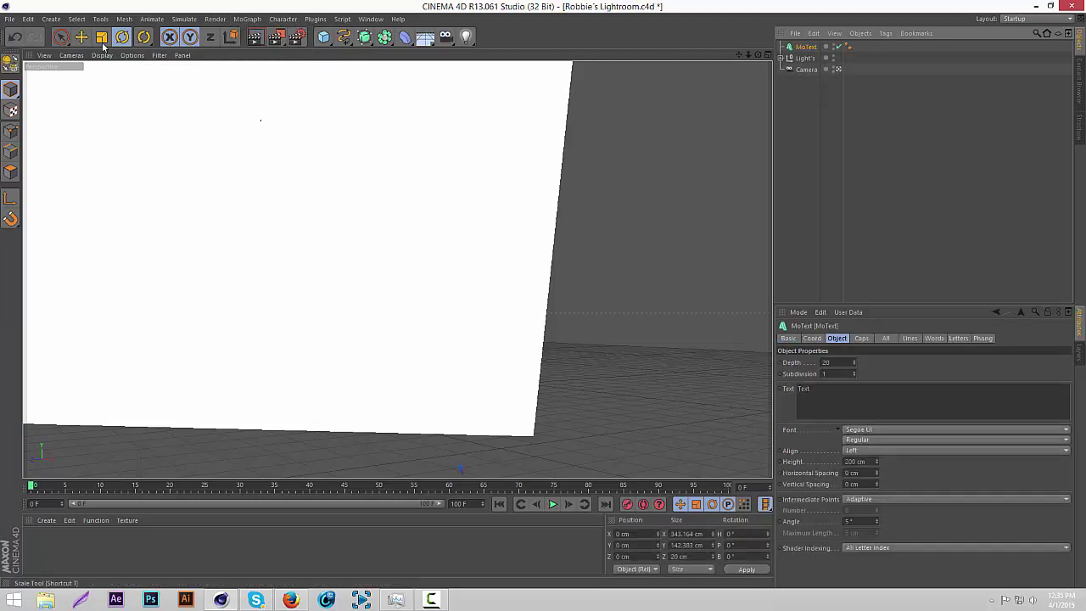
pyautogui.click(10, 19)
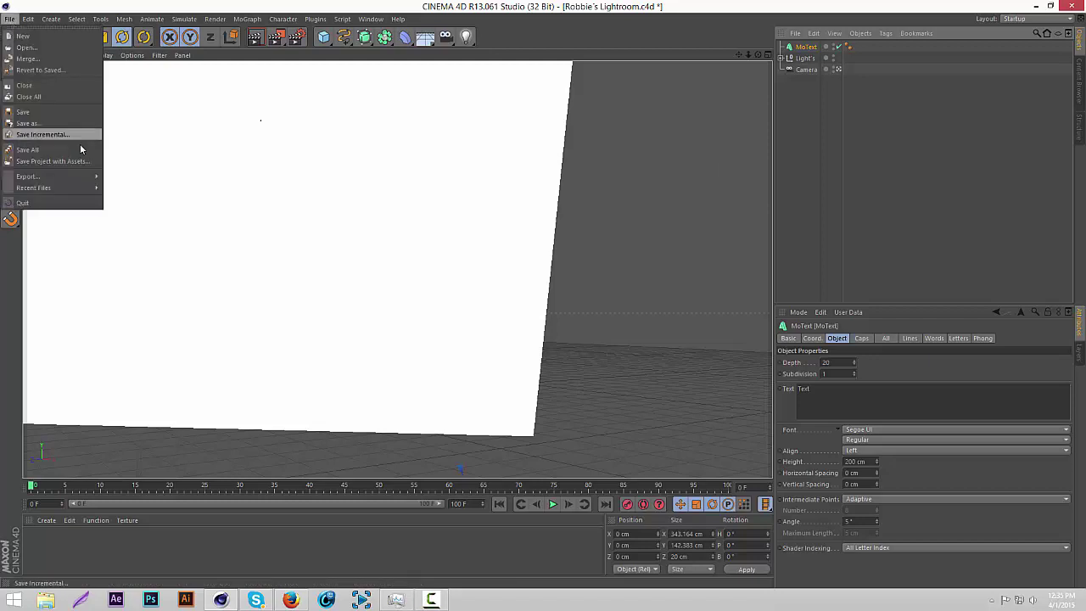
pyautogui.click(64, 85)
pyautogui.click(563, 344)
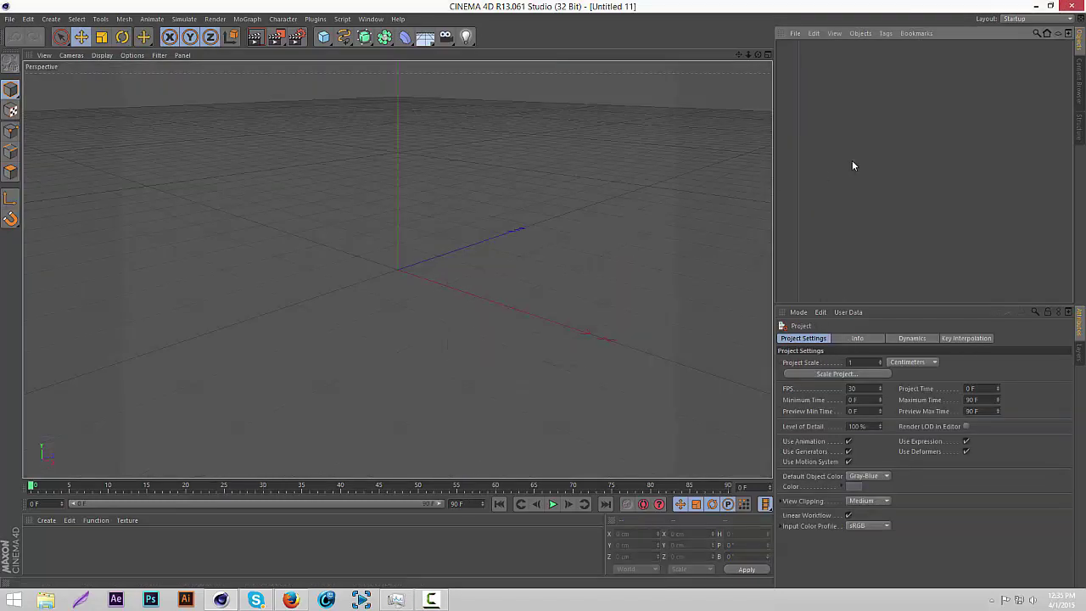
# - Open the project file Robbie's Lightroom.c4d again
pyautogui.hotkey('ctrl', 'o')
pyautogui.write('rob')
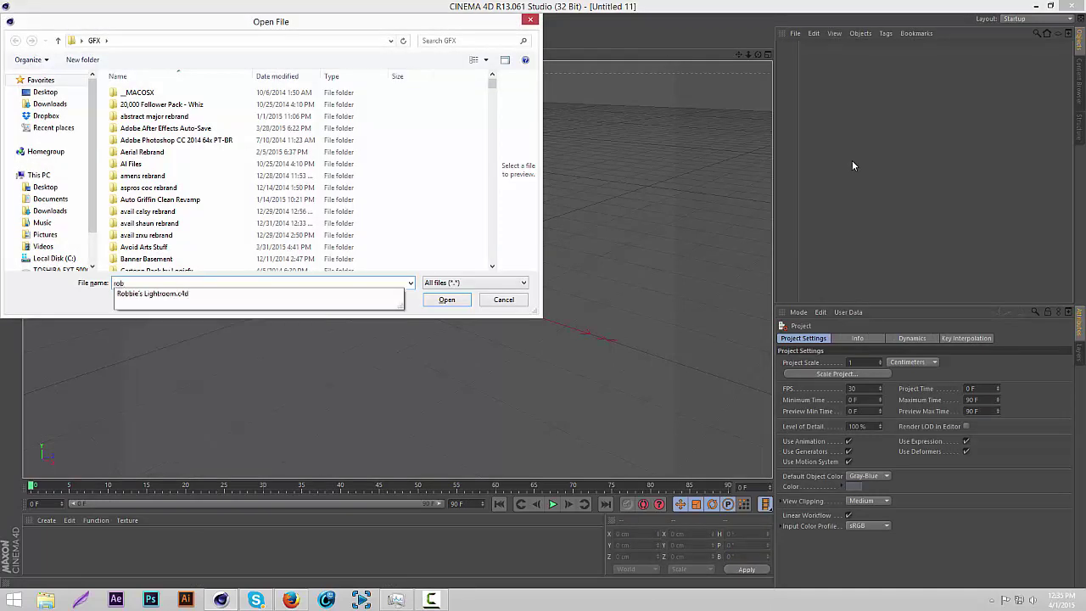
pyautogui.press('Down')
pyautogui.press('Return')
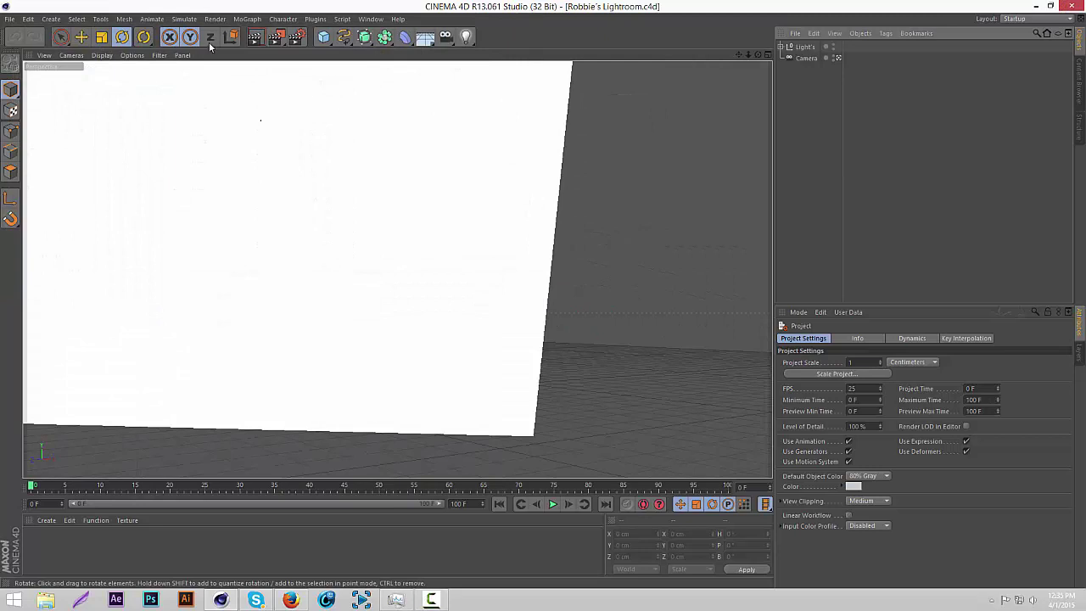
# - Add a MoText object and move it to about X -30, Y 255, Z 2 cm
pyautogui.click(247, 20)
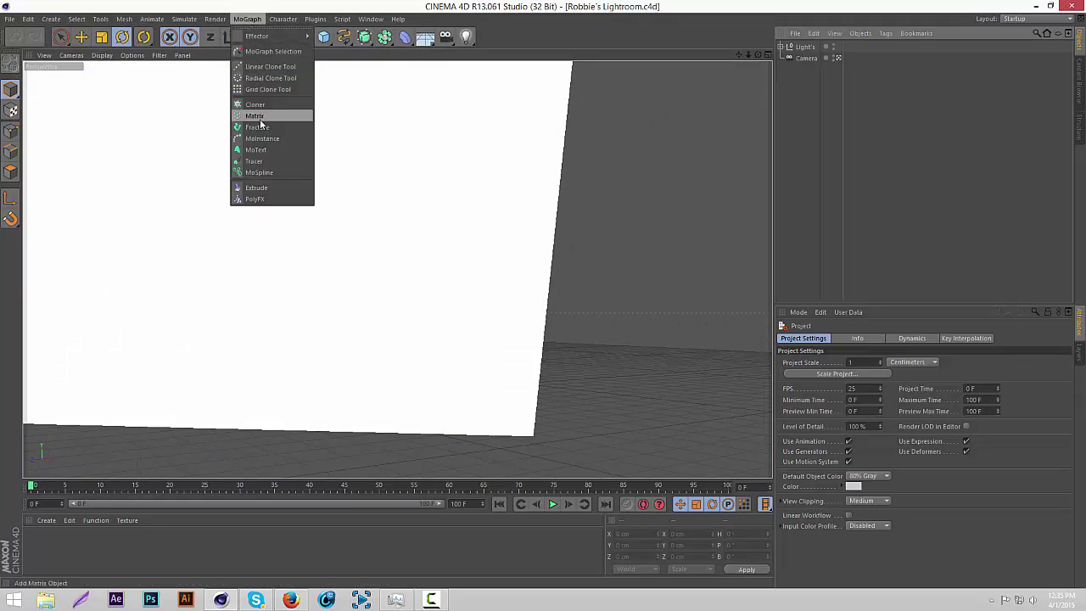
pyautogui.click(264, 151)
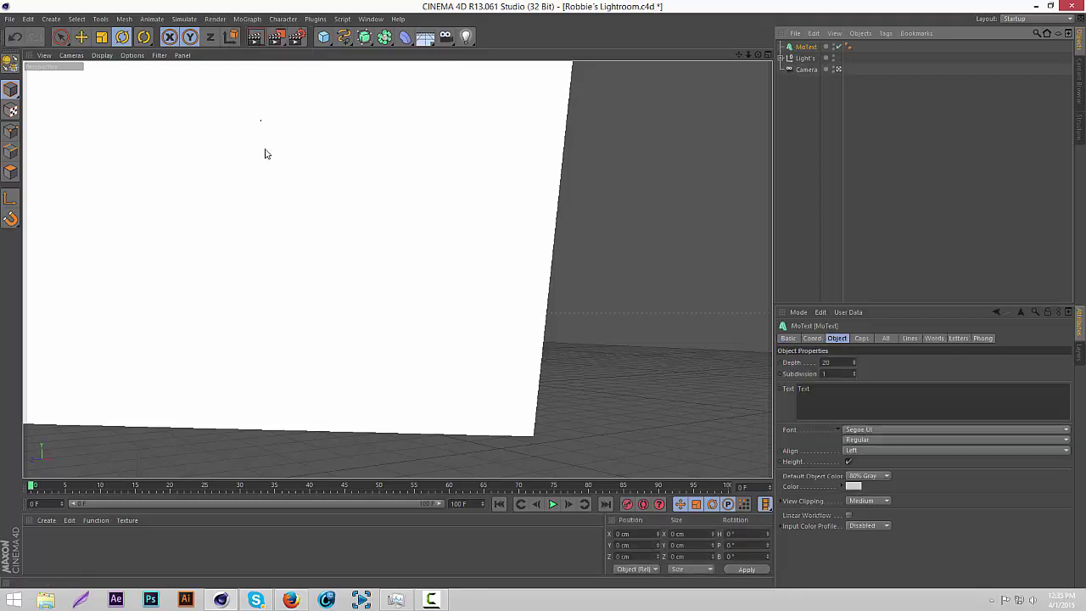
pyautogui.click(81, 36)
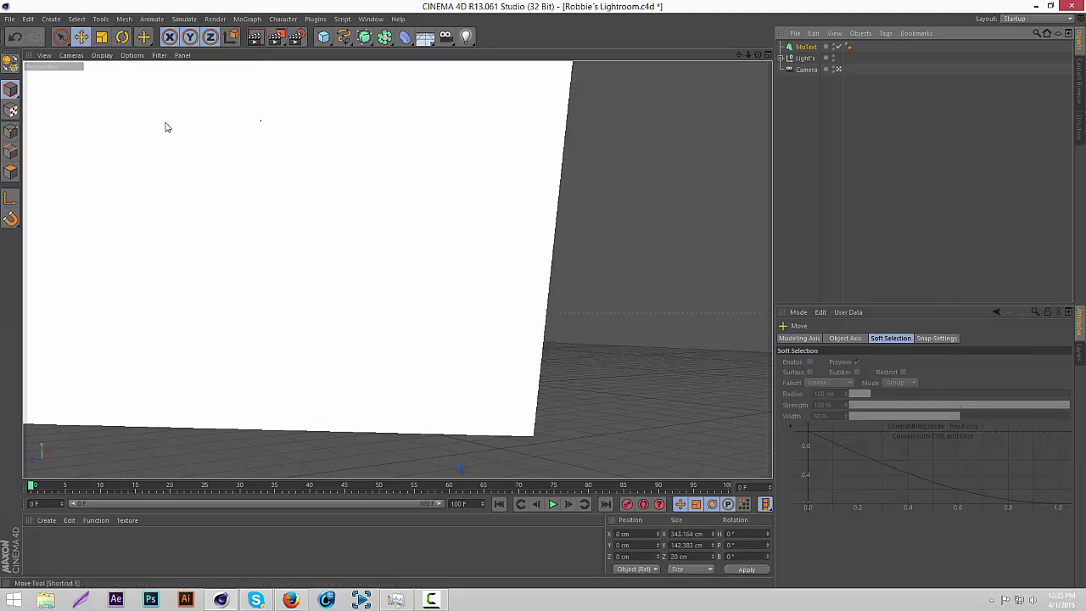
pyautogui.moveTo(495, 370); pyautogui.dragTo(504, 178)
pyautogui.moveTo(748, 54); pyautogui.dragTo(644, 61)
pyautogui.moveTo(738, 55); pyautogui.dragTo(719, 119)
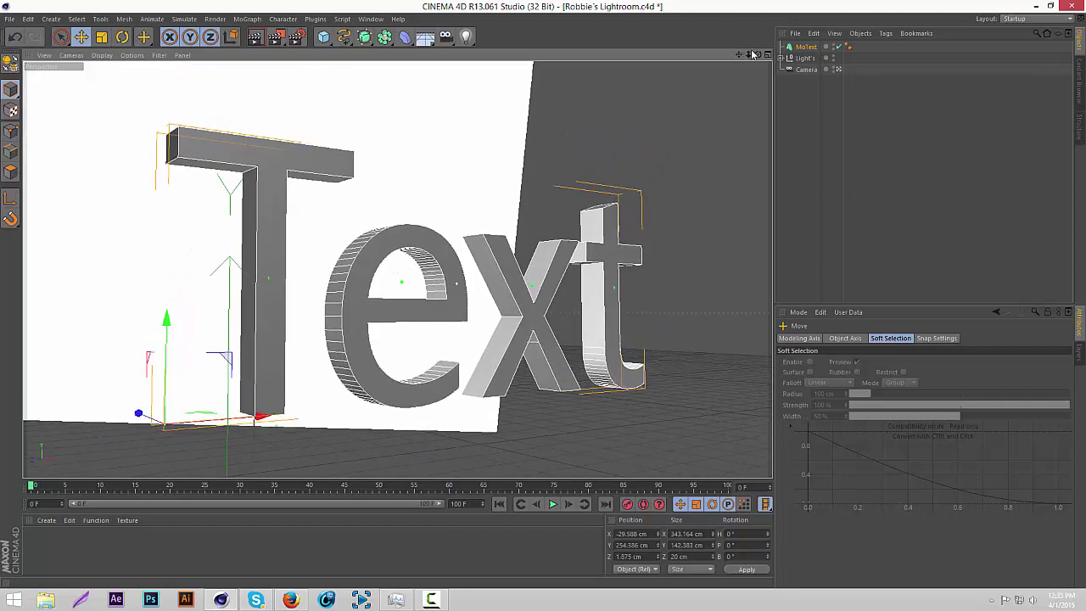
pyautogui.moveTo(757, 54); pyautogui.dragTo(666, 54)
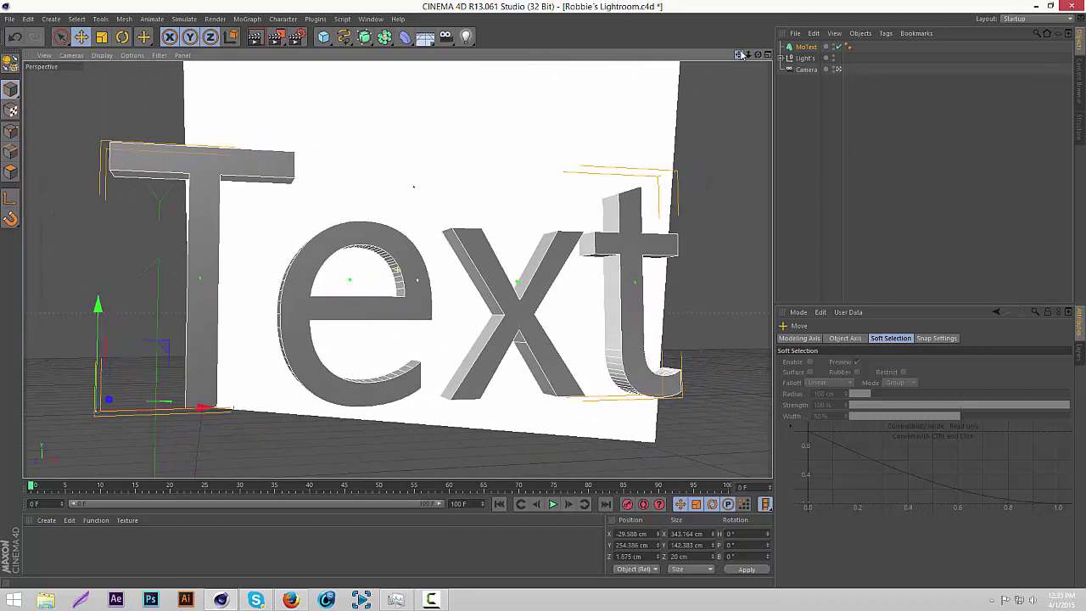
pyautogui.moveTo(757, 55)
pyautogui.mouseDown()
pyautogui.moveTo(725, 54)
pyautogui.moveTo(738, 54)
pyautogui.mouseUp()
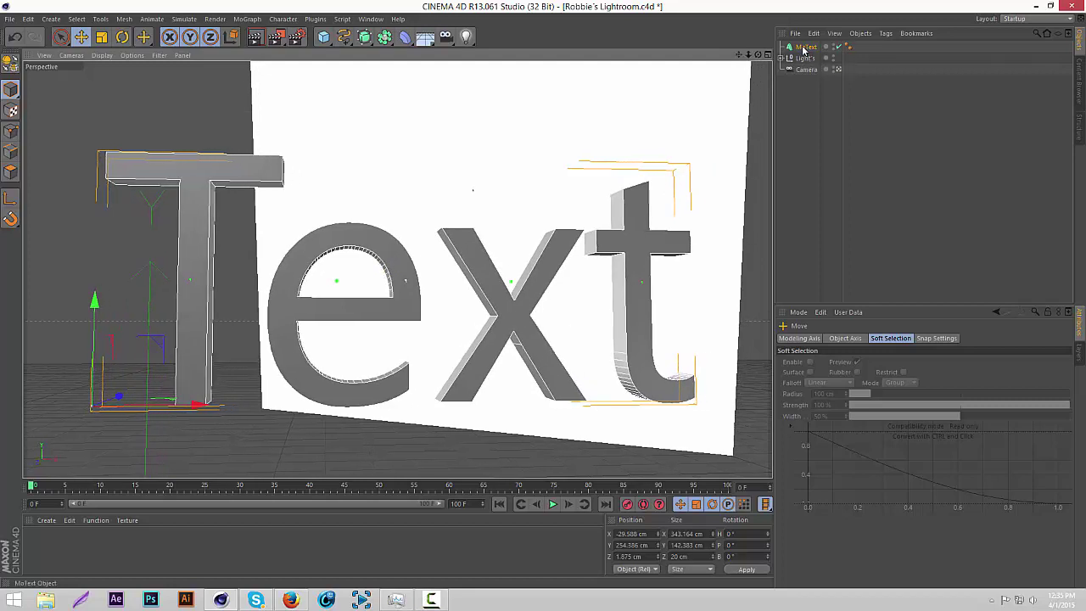
# - Change the MoText wording to TEXT and move the object to about X -69, Y 265, Z 5 cm
pyautogui.click(804, 48)
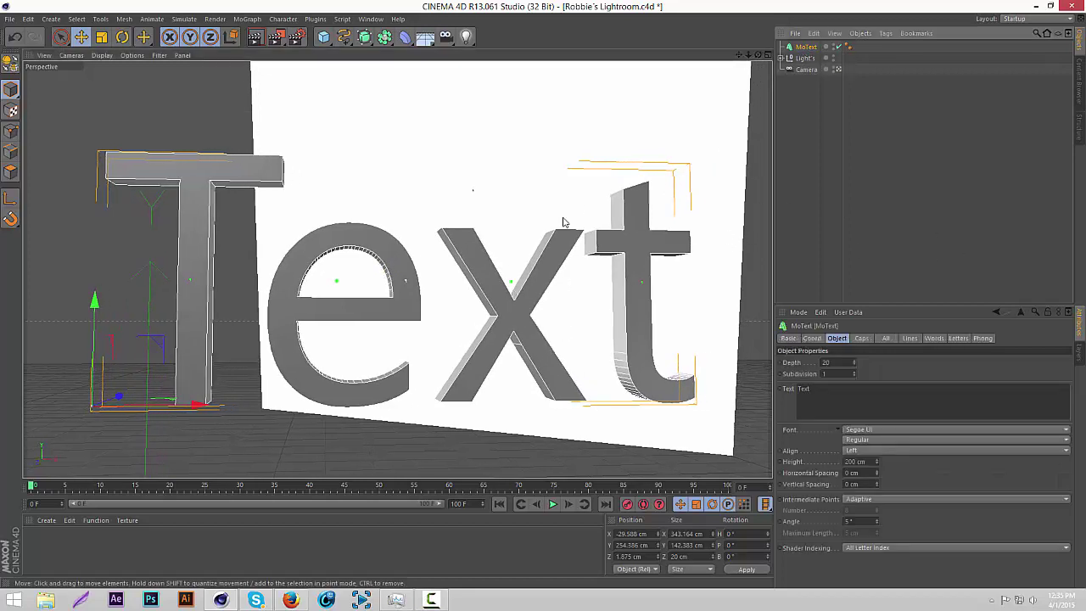
pyautogui.click(828, 390)
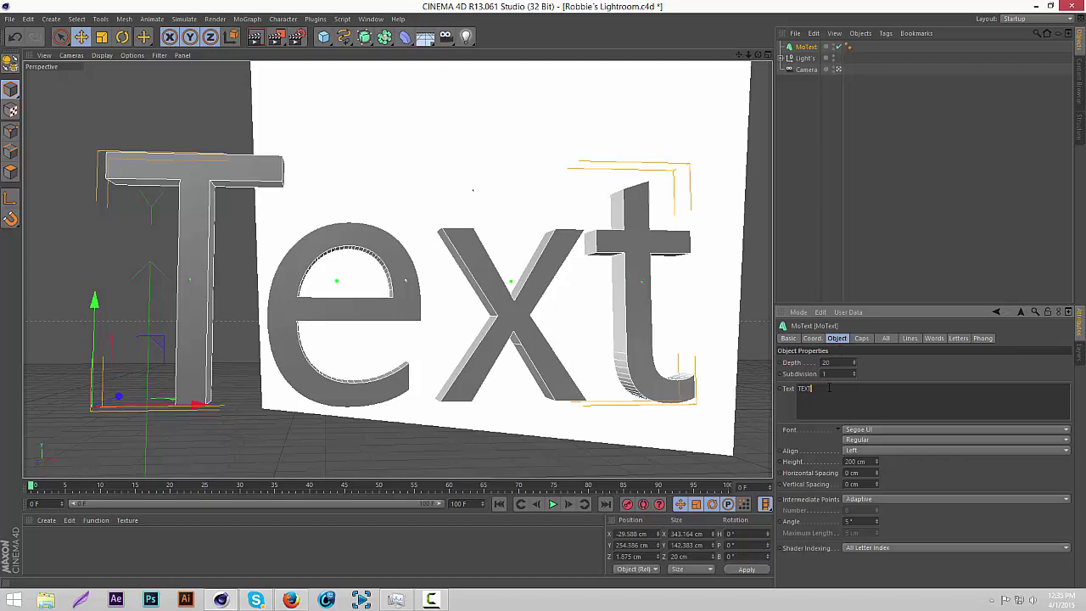
pyautogui.click(926, 380)
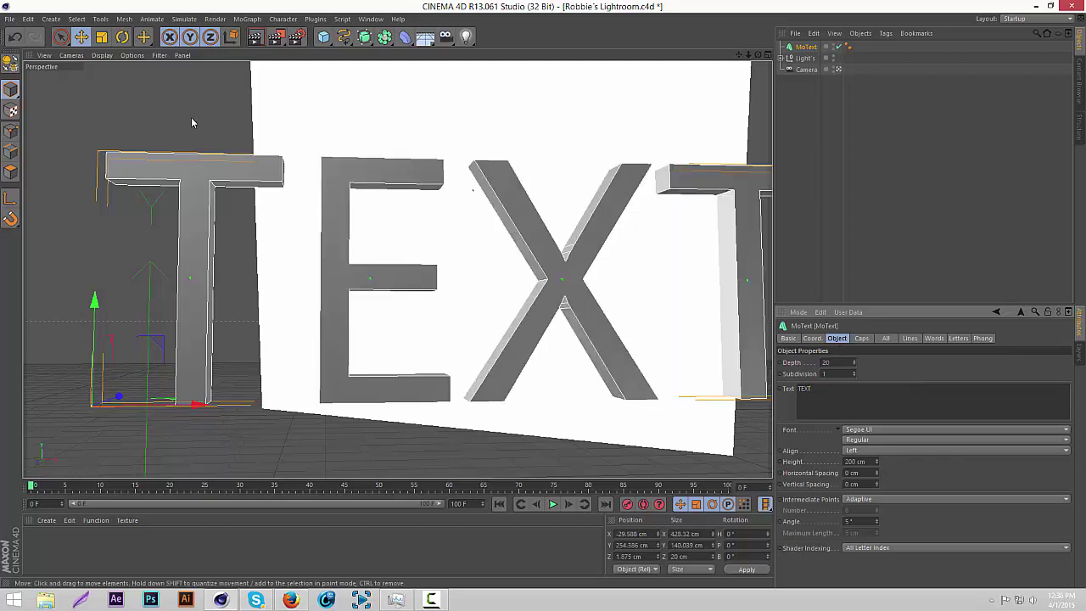
pyautogui.moveTo(367, 289); pyautogui.dragTo(303, 279)
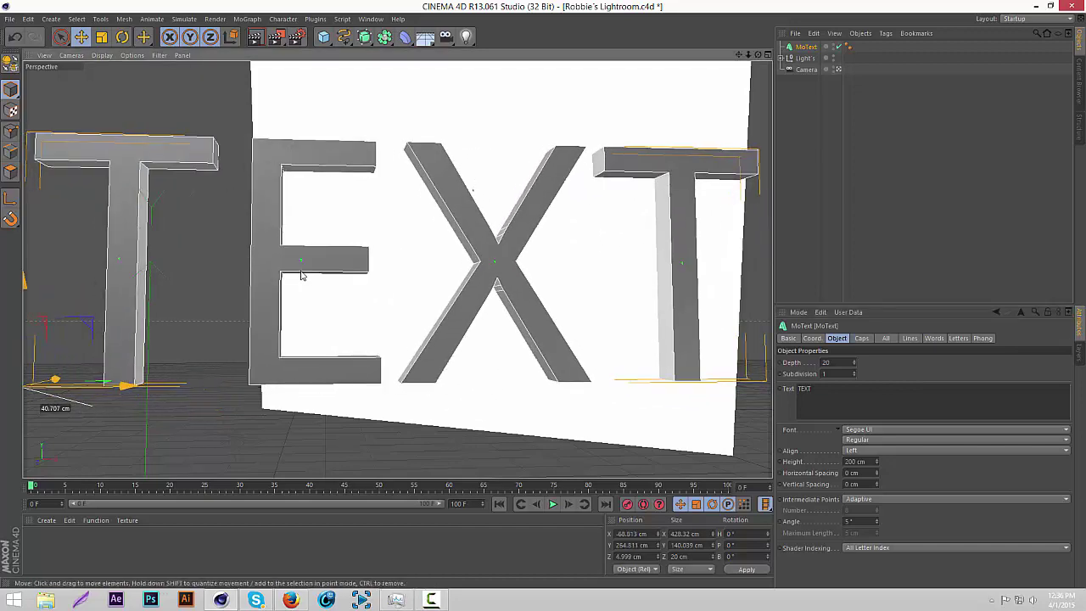
pyautogui.moveTo(748, 54)
pyautogui.mouseDown()
pyautogui.moveTo(721, 54)
pyautogui.moveTo(776, 55)
pyautogui.moveTo(734, 56)
pyautogui.mouseUp()
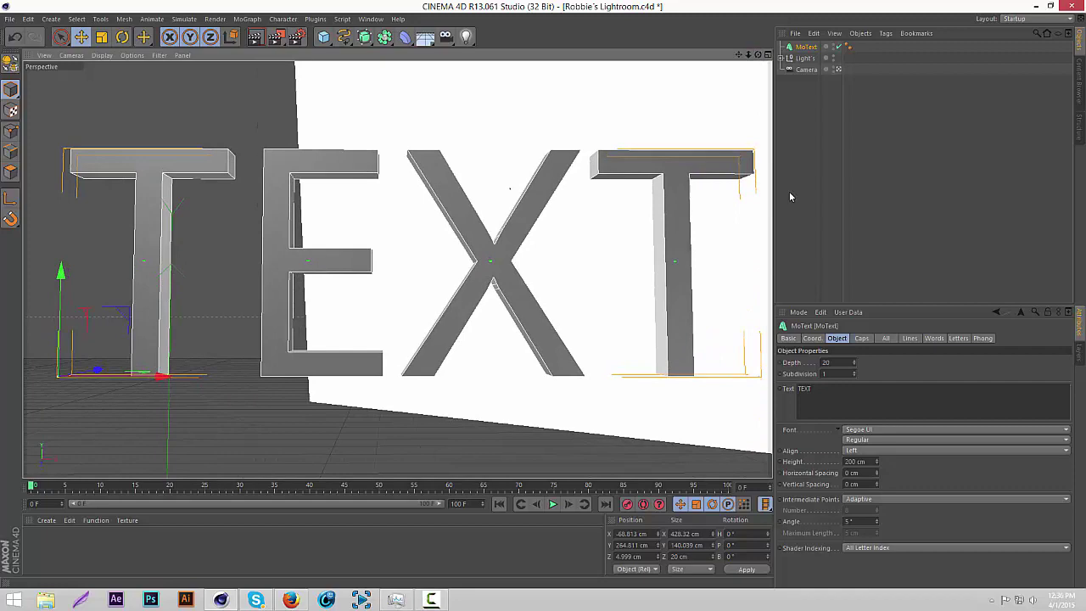
# - Set the font of the MoText object to Ubuntu
pyautogui.click(863, 430)
pyautogui.click(1034, 431)
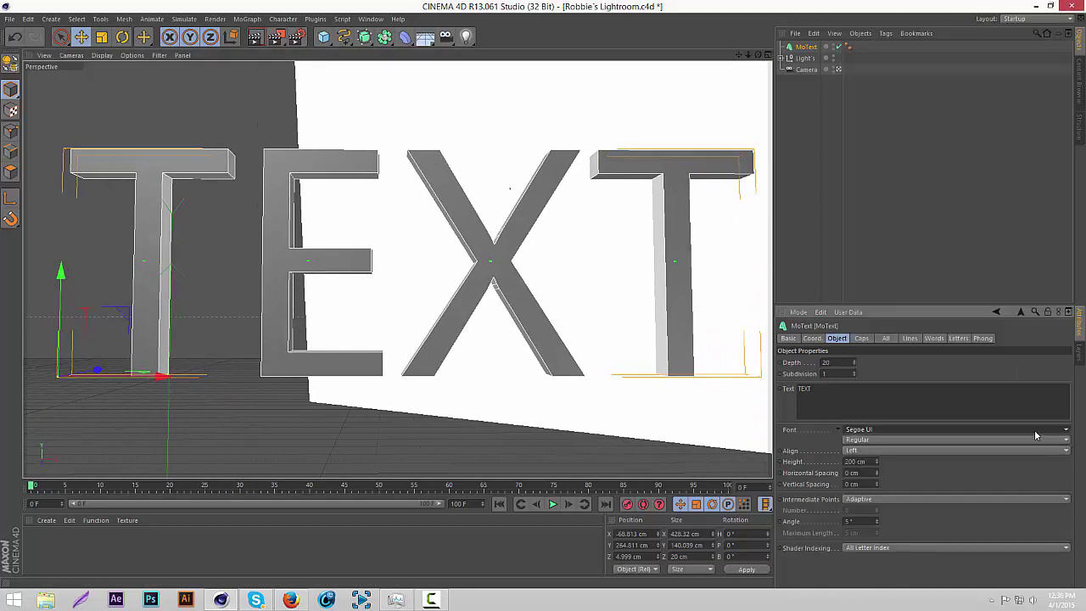
pyautogui.click(1035, 431)
pyautogui.moveTo(1067, 445); pyautogui.dragTo(1066, 519)
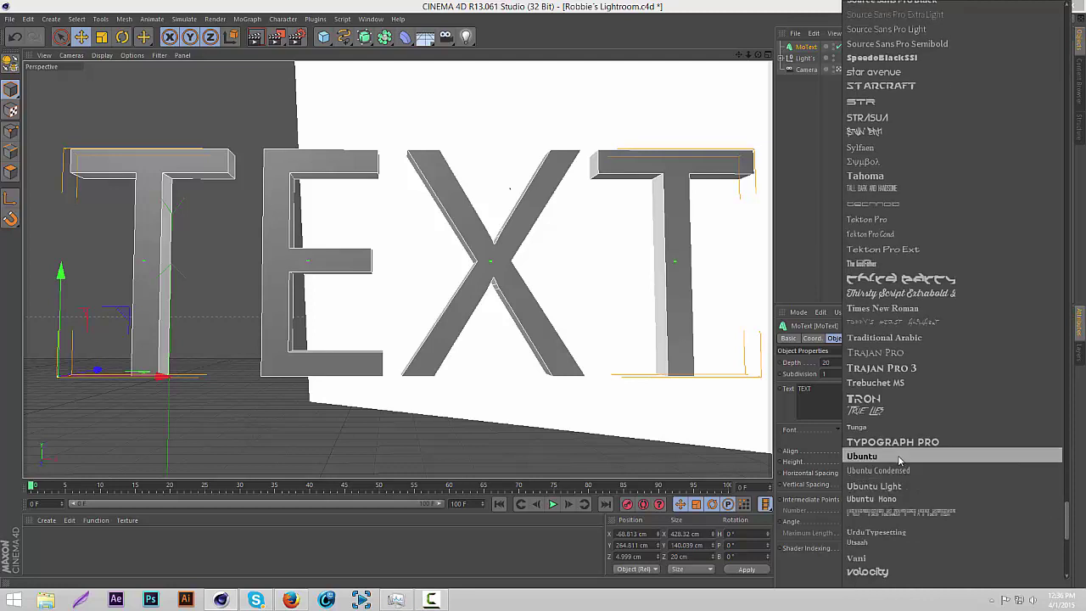
pyautogui.click(894, 455)
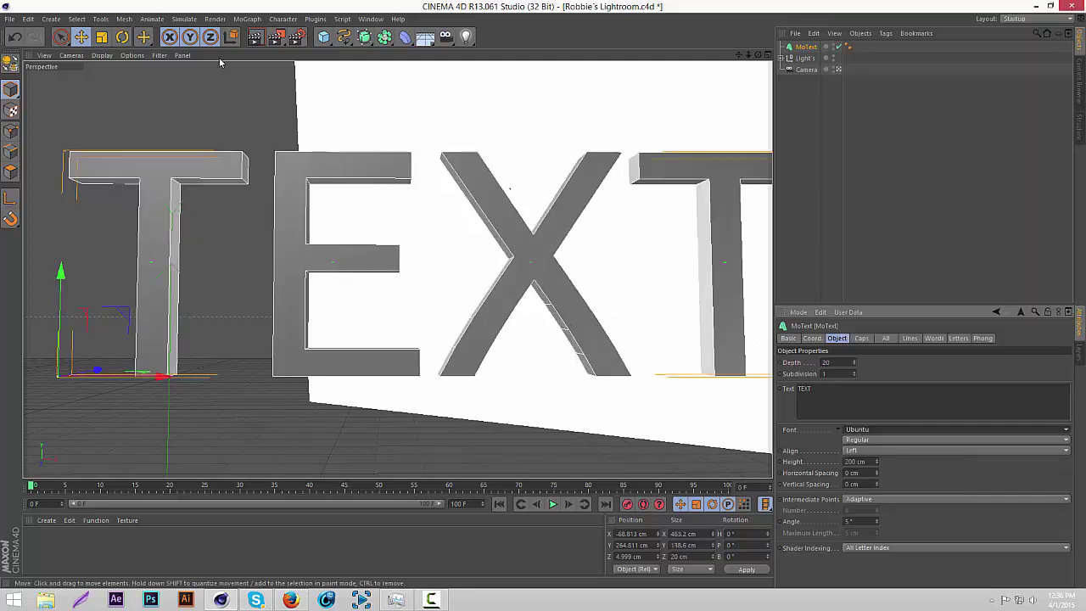
# - Set the font style of the MoText object to Bold
pyautogui.keyDown('alt'); pyautogui.moveTo(416, 268); pyautogui.dragTo(393, 271, button='middle'); pyautogui.keyUp('alt')
pyautogui.click(866, 440)
pyautogui.click(867, 439)
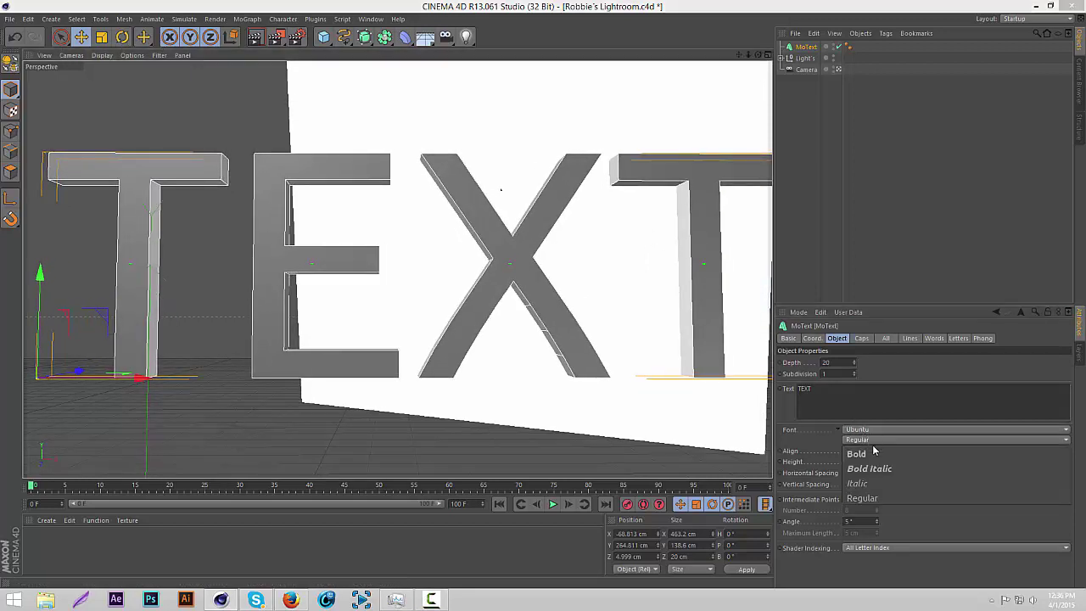
pyautogui.click(857, 449)
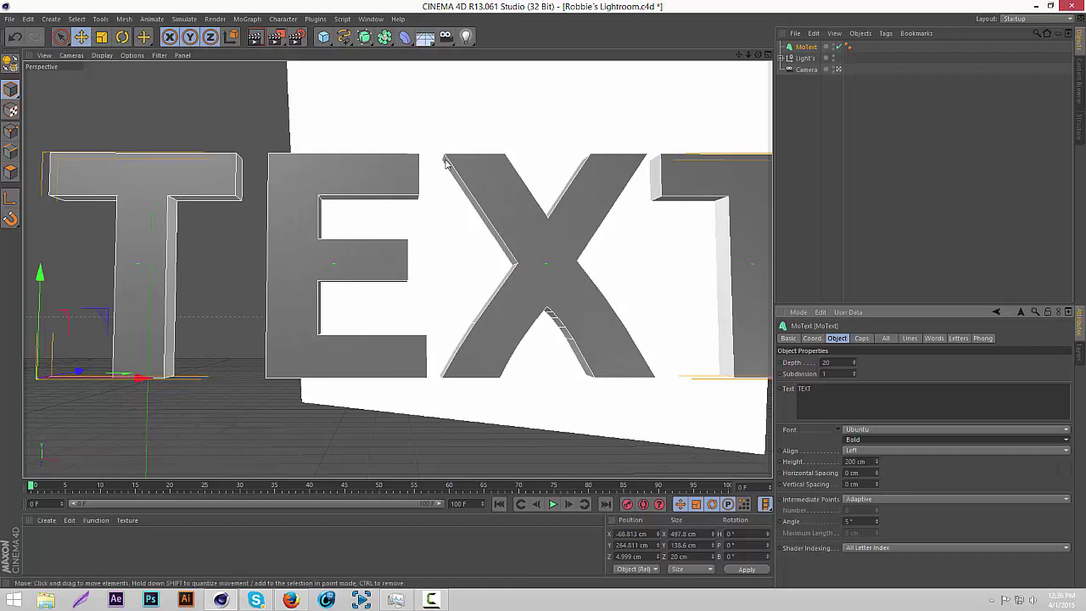
pyautogui.moveTo(749, 54); pyautogui.dragTo(779, 54)
pyautogui.moveTo(738, 54); pyautogui.dragTo(748, 71)
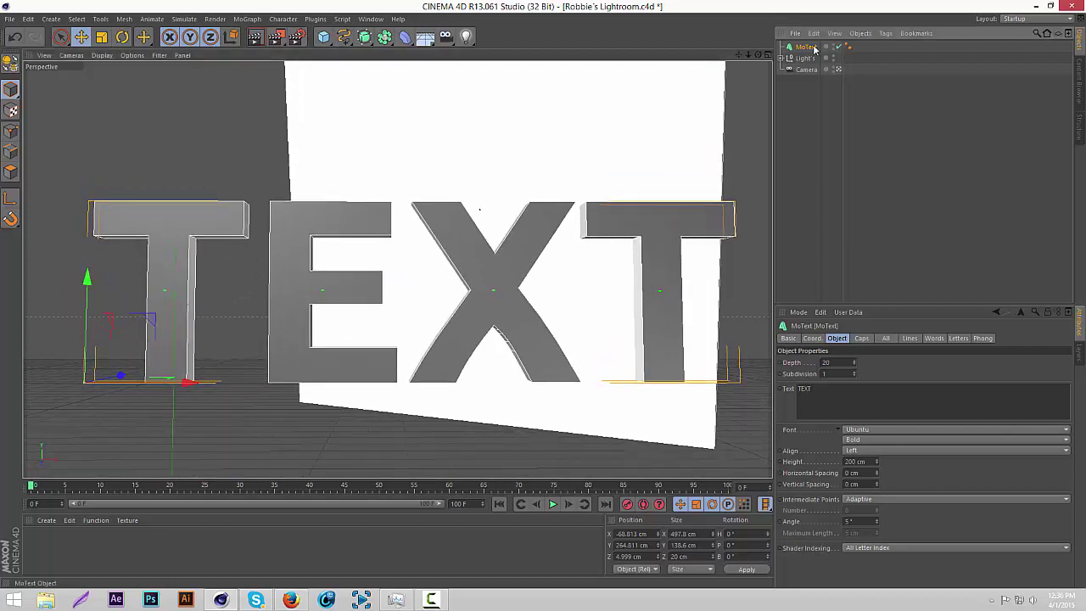
# - Close the lightroom project without saving the text changes
pyautogui.click(8, 18)
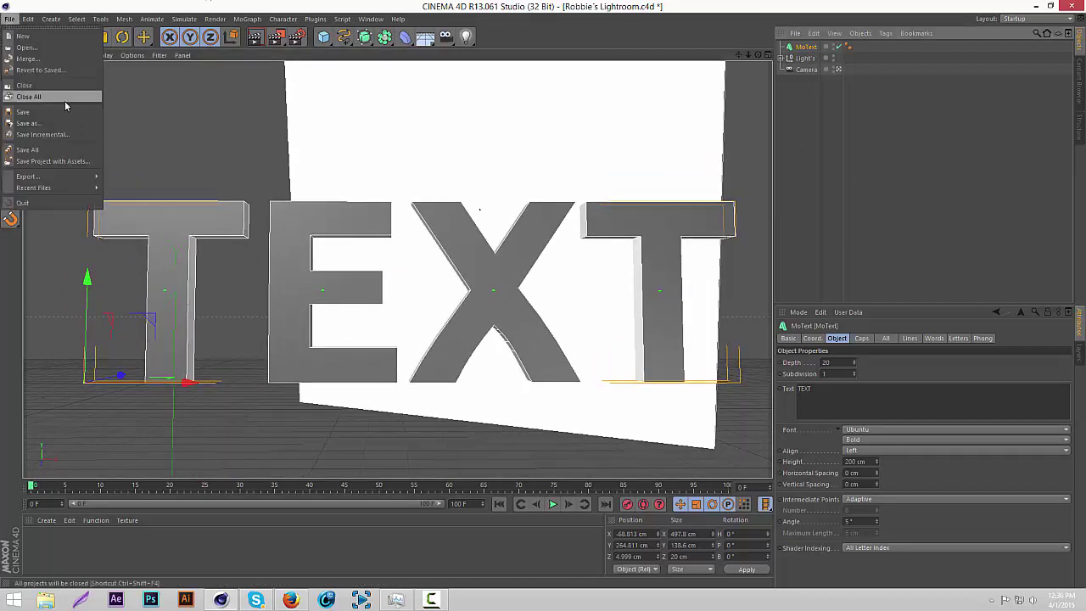
pyautogui.click(38, 85)
pyautogui.click(560, 343)
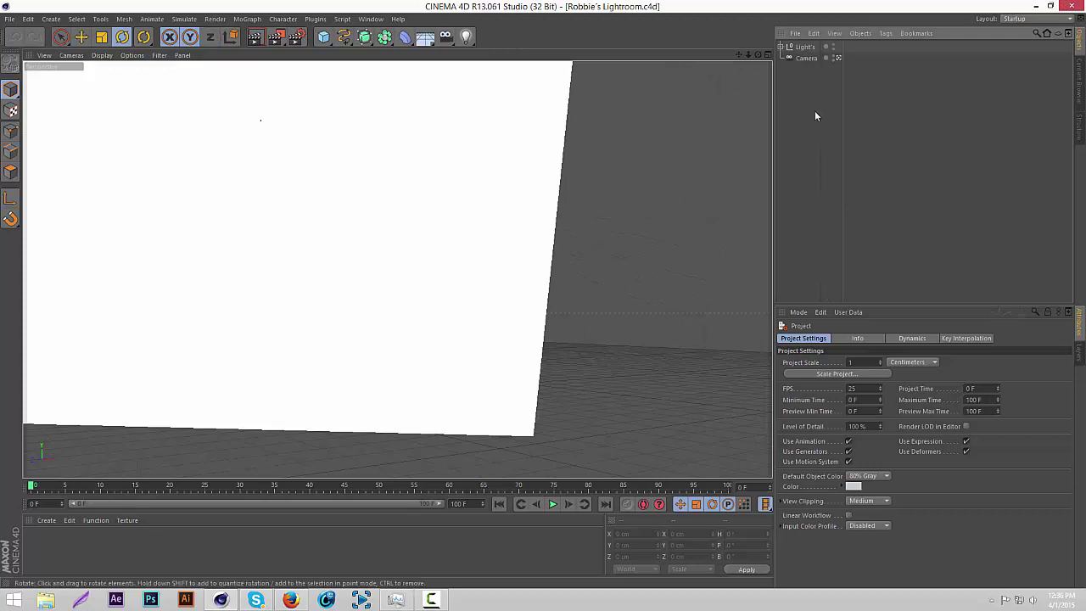
# - Add a MoText object to the lightroom scene and move it to about X -34, Y 241, Z 6 cm
pyautogui.click(246, 20)
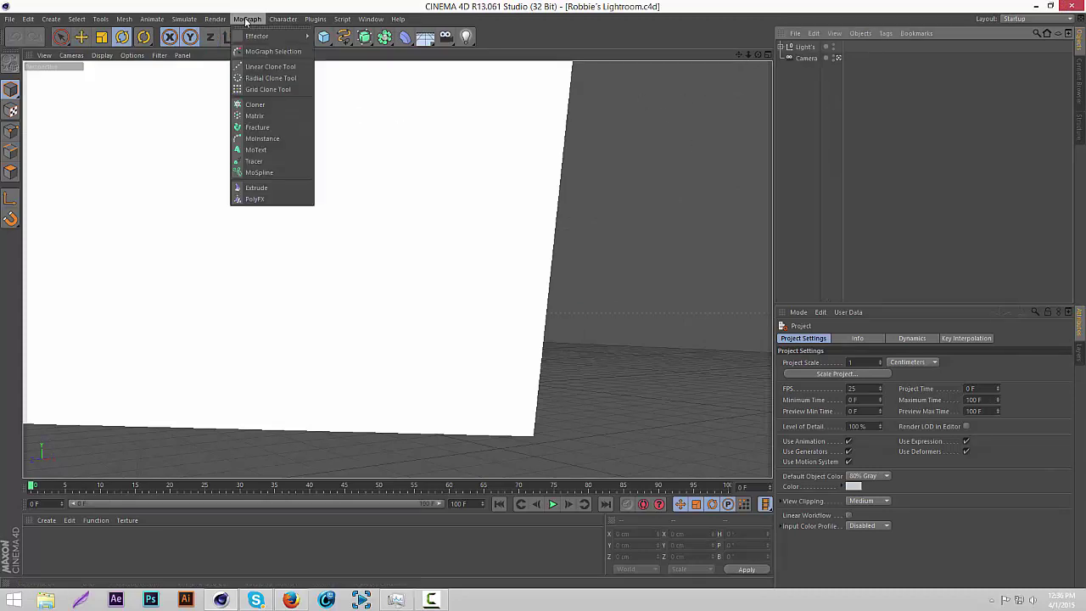
pyautogui.click(274, 149)
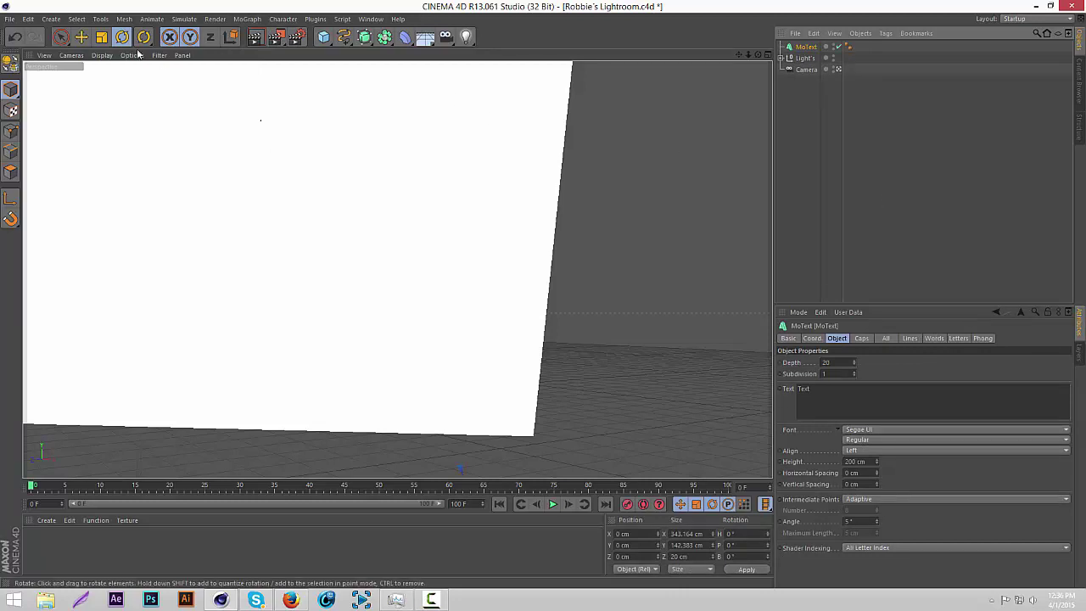
pyautogui.press('e')
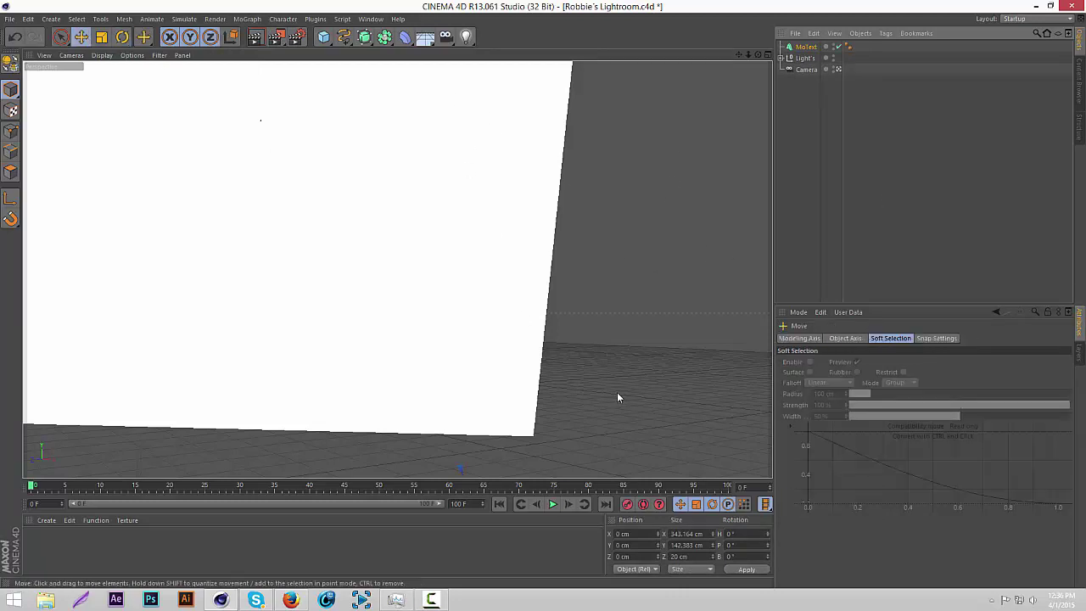
pyautogui.moveTo(617, 393); pyautogui.dragTo(483, 196)
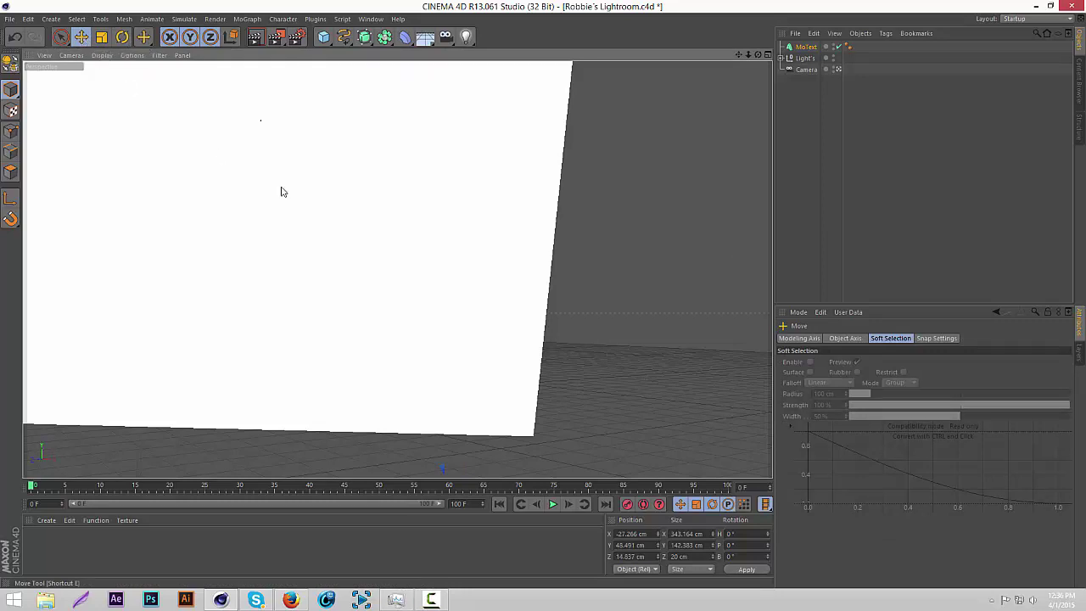
pyautogui.moveTo(518, 373)
pyautogui.mouseDown()
pyautogui.moveTo(541, 237)
pyautogui.moveTo(538, 111)
pyautogui.mouseUp()
pyautogui.moveTo(552, 398)
pyautogui.mouseDown()
pyautogui.moveTo(563, 302)
pyautogui.moveTo(628, 72)
pyautogui.mouseUp()
pyautogui.moveTo(641, 263); pyautogui.dragTo(682, 157)
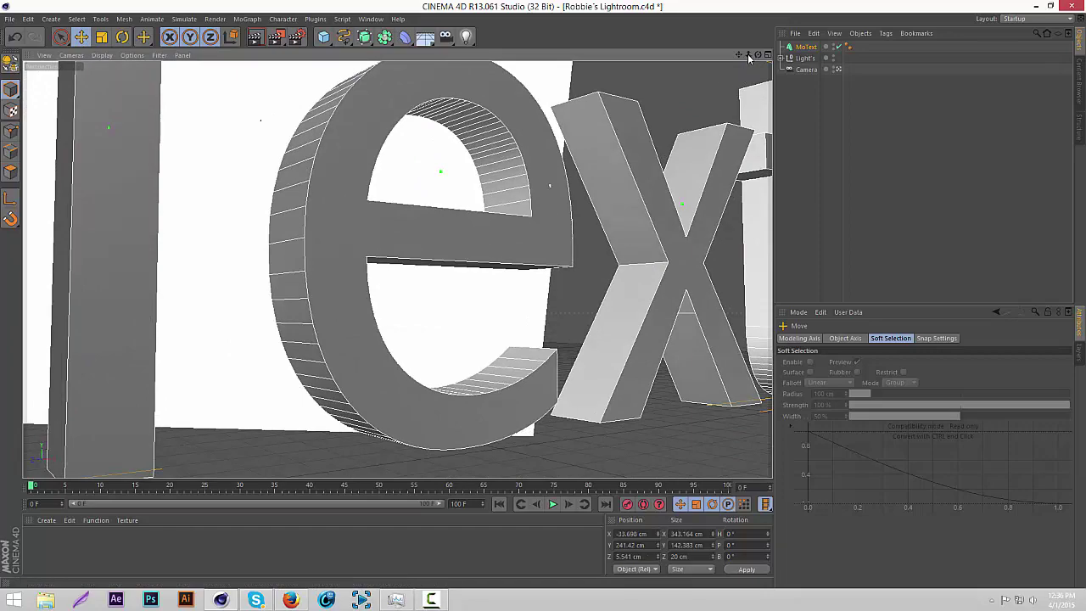
pyautogui.moveTo(748, 54)
pyautogui.mouseDown()
pyautogui.moveTo(695, 59)
pyautogui.moveTo(770, 55)
pyautogui.moveTo(731, 55)
pyautogui.mouseUp()
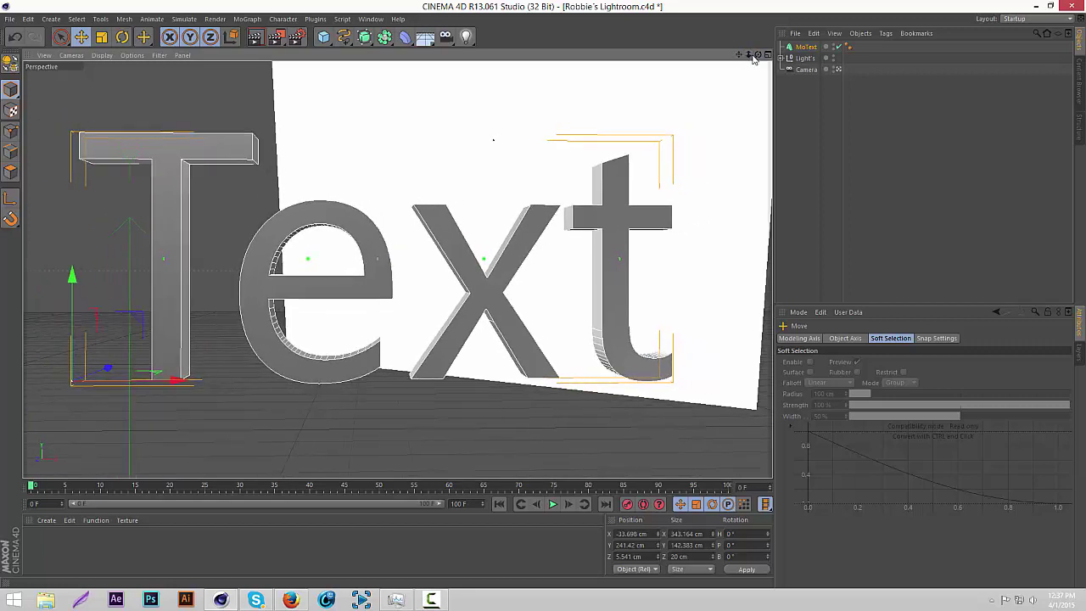
pyautogui.click(807, 48)
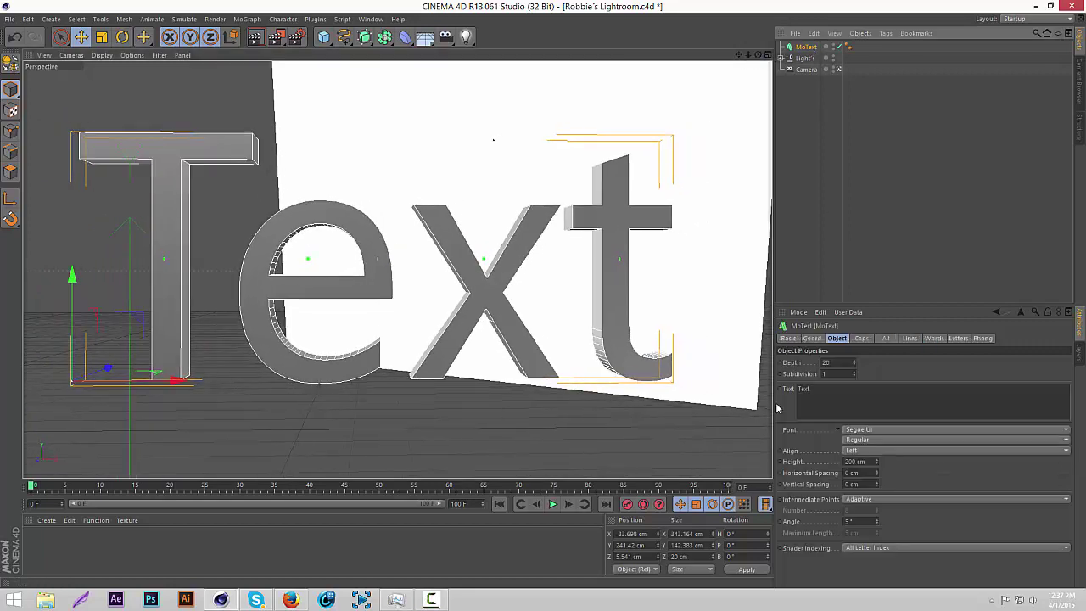
# - Change the wording of the MoText object to TEXT in capital letters
pyautogui.click(828, 388)
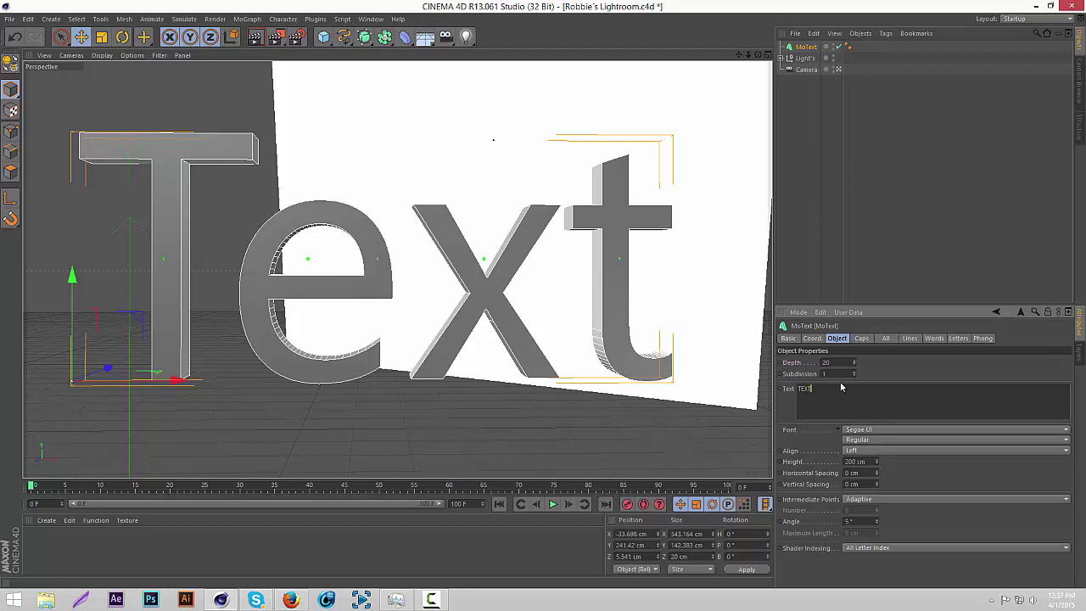
pyautogui.click(904, 382)
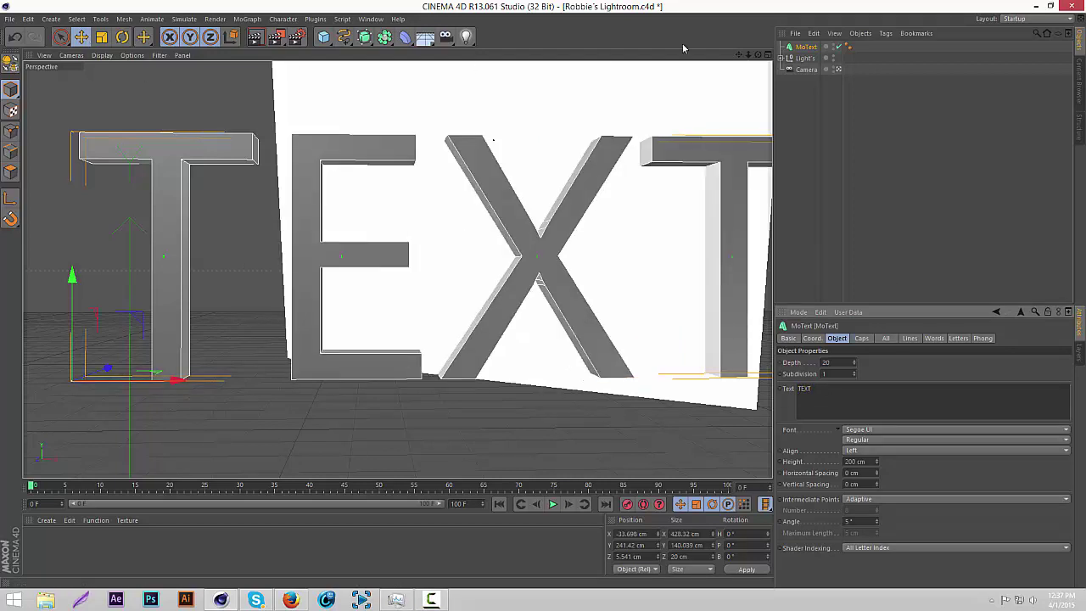
# - Set the MoText font to Ubuntu in the Bold style
pyautogui.moveTo(750, 59); pyautogui.dragTo(750, 57)
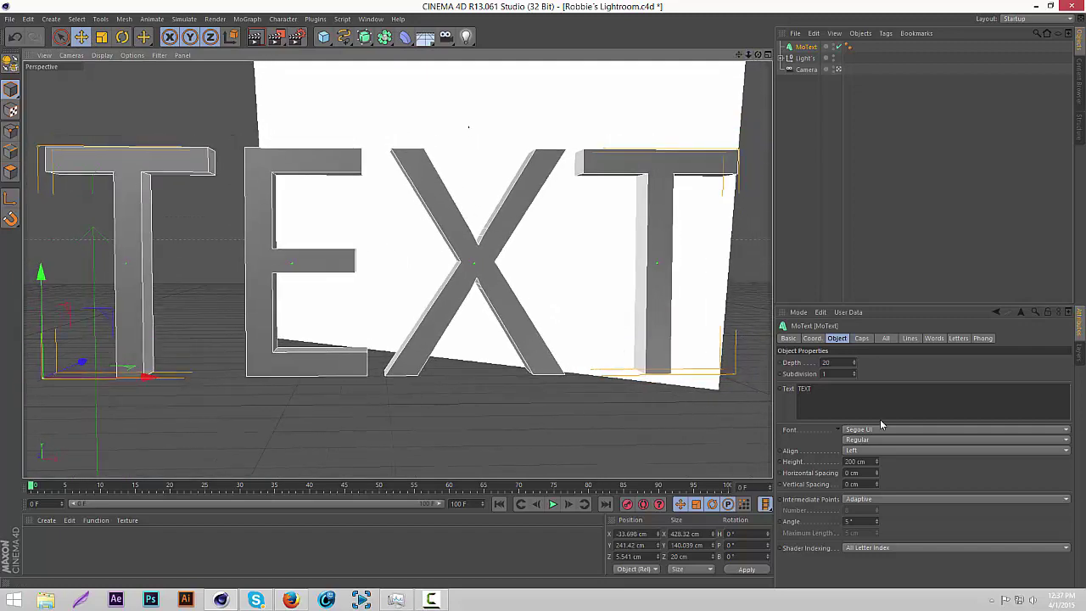
pyautogui.click(882, 430)
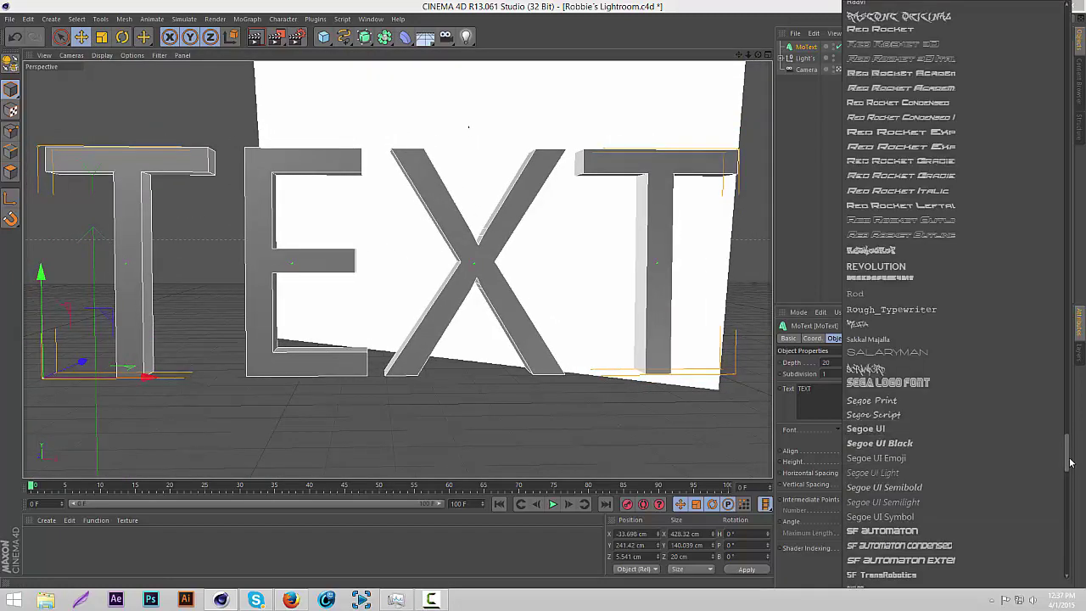
pyautogui.moveTo(1071, 466); pyautogui.dragTo(1069, 515)
pyautogui.scroll(-10, 1069, 515)
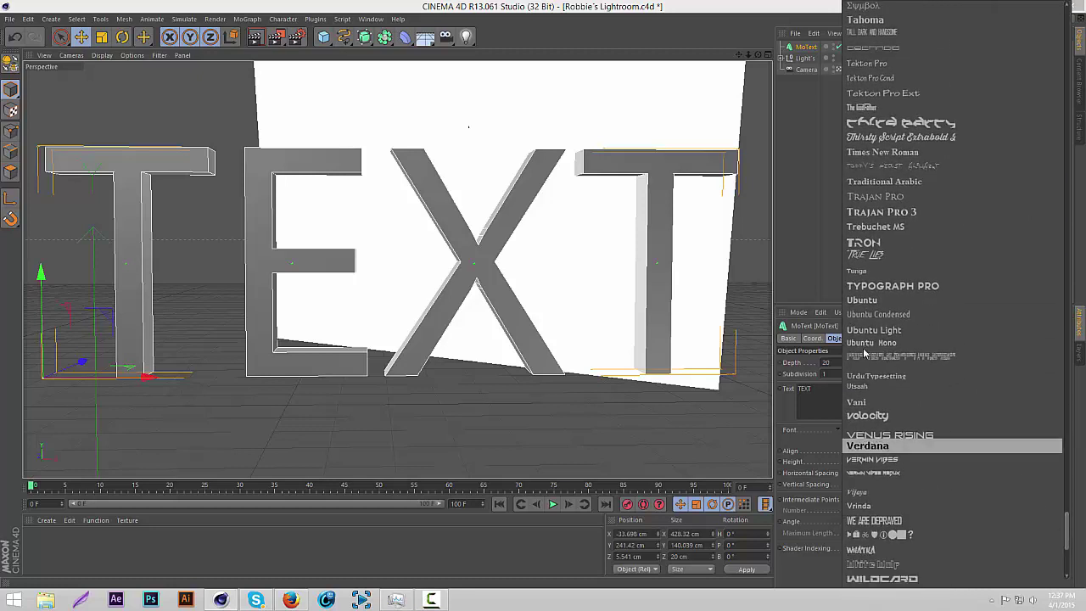
pyautogui.click(897, 302)
pyautogui.click(880, 439)
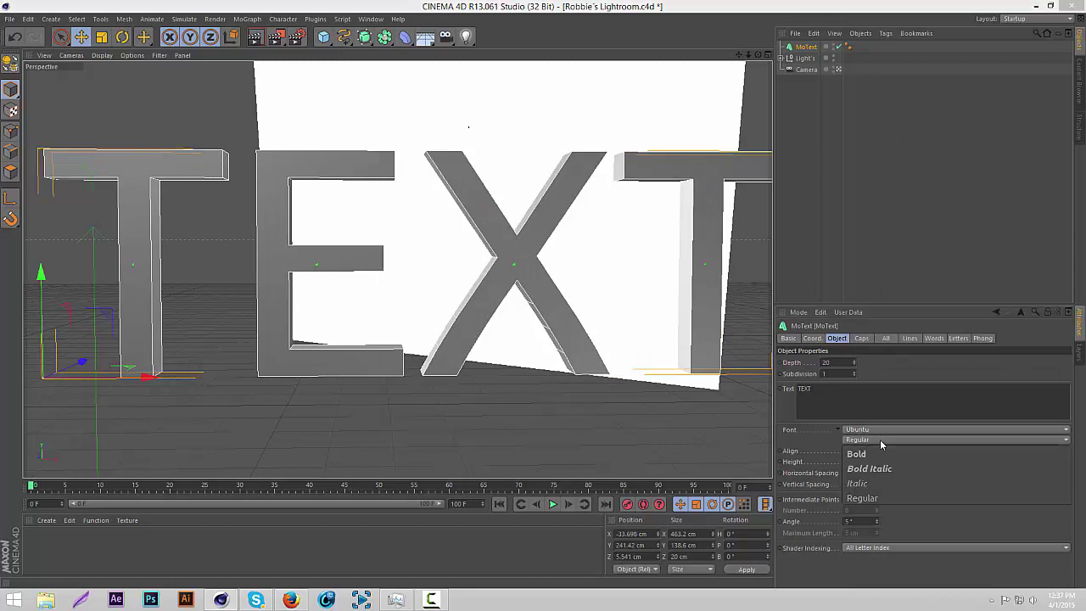
pyautogui.click(880, 454)
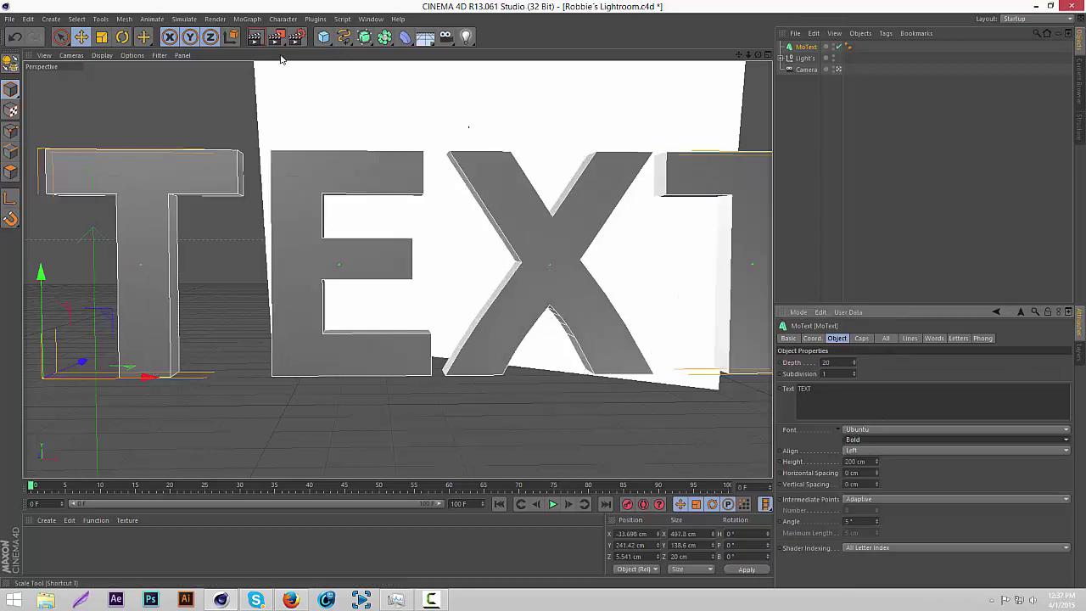
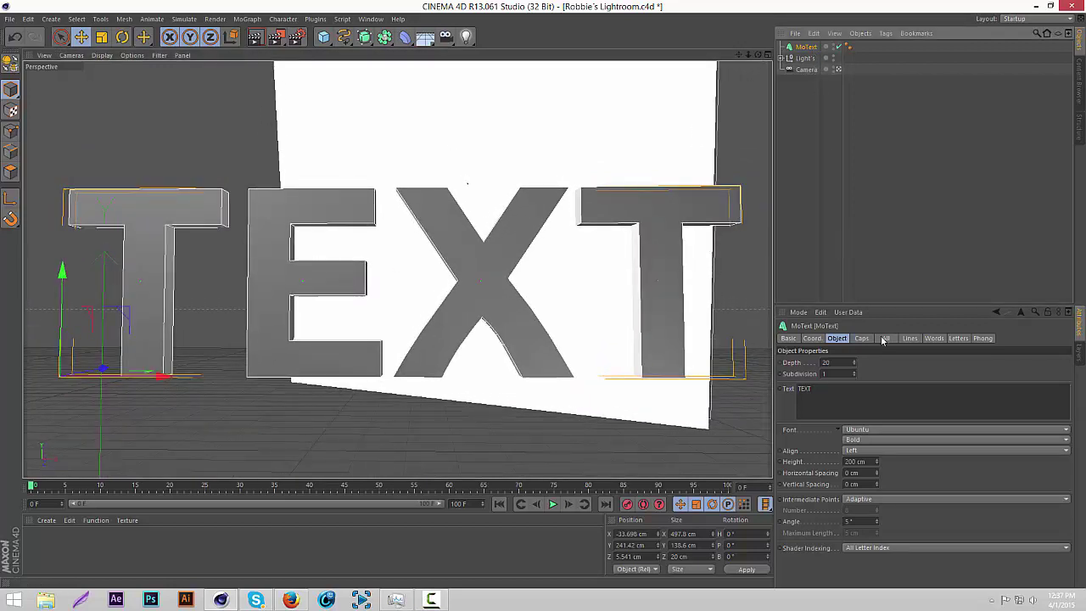
# - Set the MoText extrusion depth to 40 and render the current view to check it
pyautogui.moveTo(854, 362); pyautogui.dragTo(856, 344)
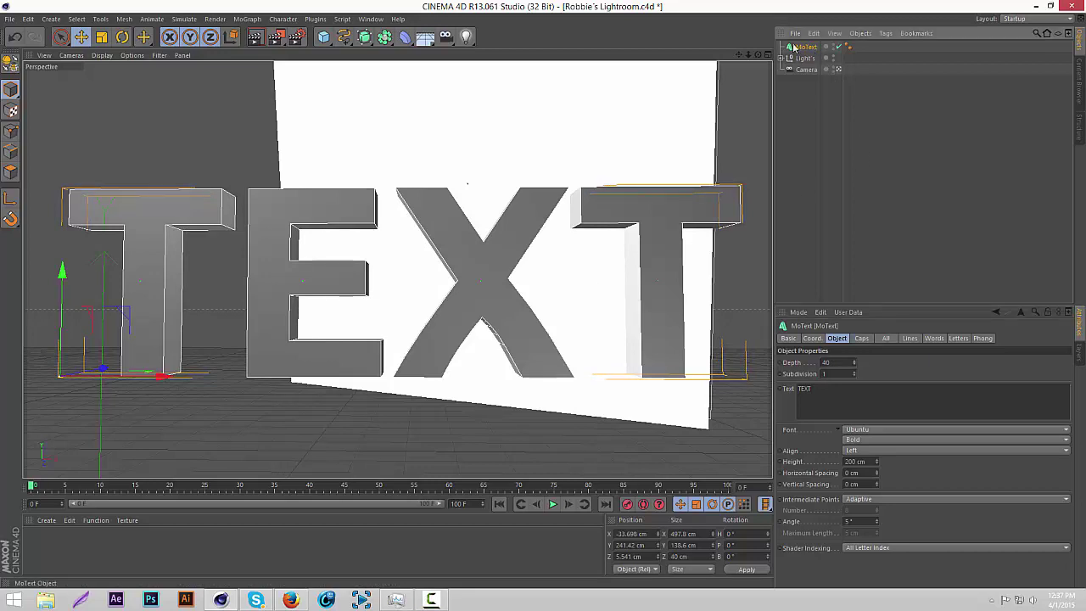
pyautogui.click(256, 42)
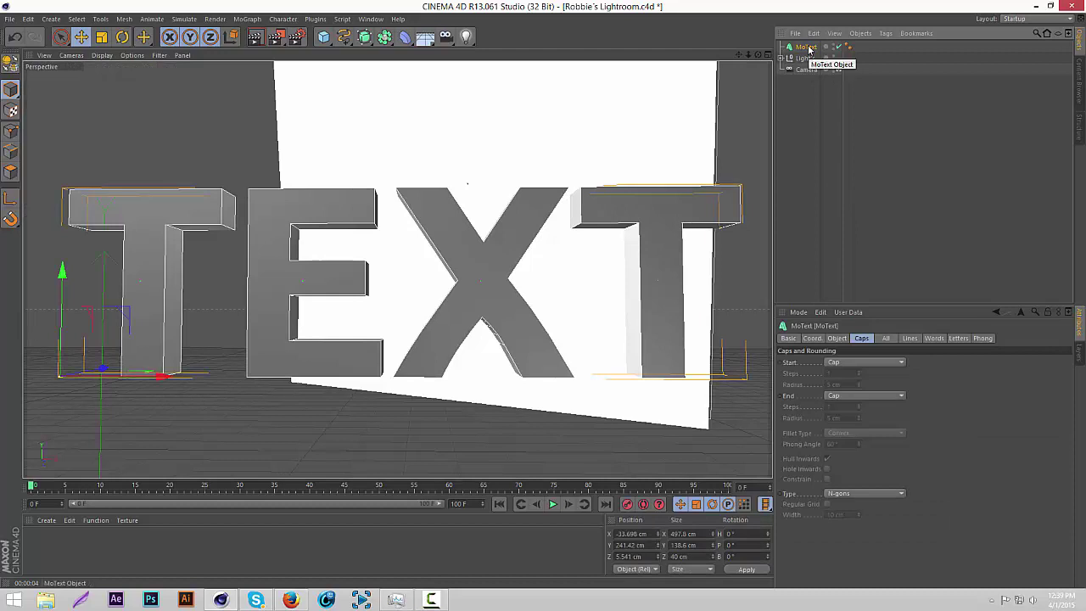
# - Give the start of the MoText a Fillet Cap with a radius of 1 cm, and deselect the object
pyautogui.click(848, 362)
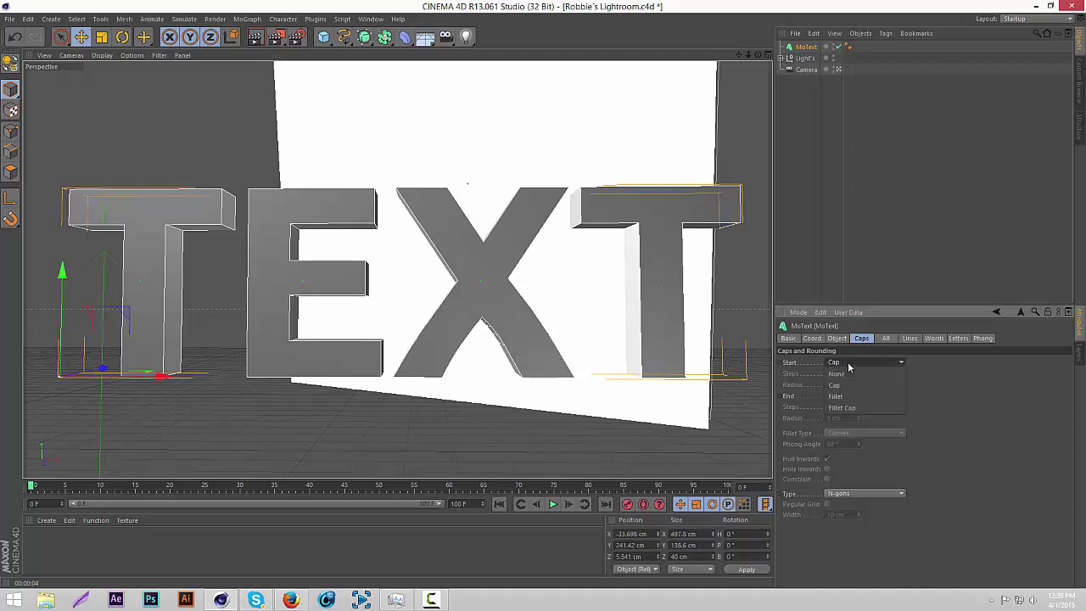
pyautogui.click(842, 409)
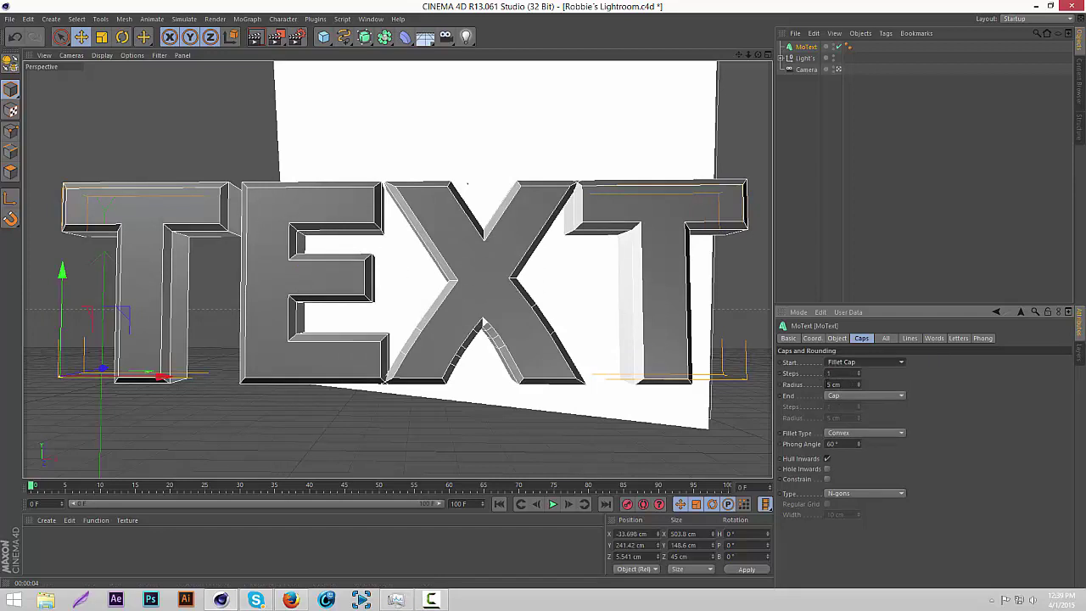
pyautogui.click(829, 384)
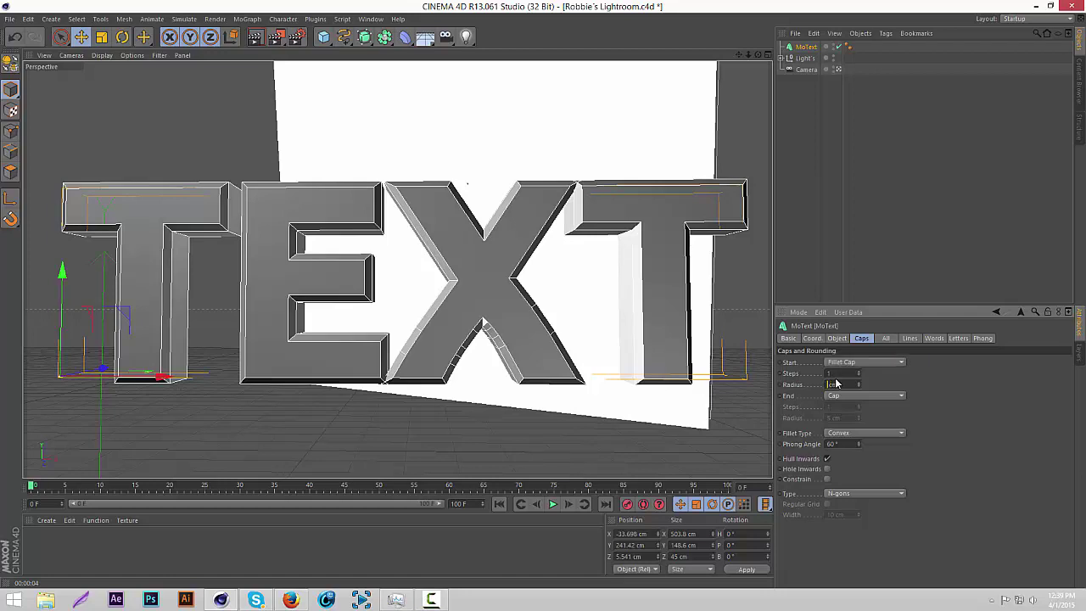
pyautogui.write('1')
pyautogui.press('Return')
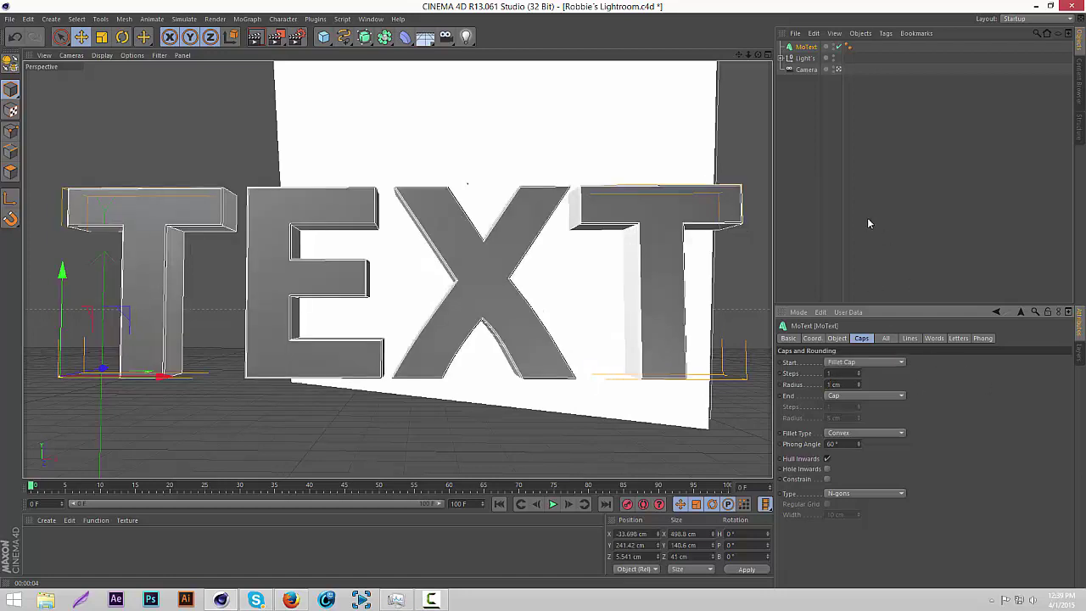
pyautogui.click(813, 101)
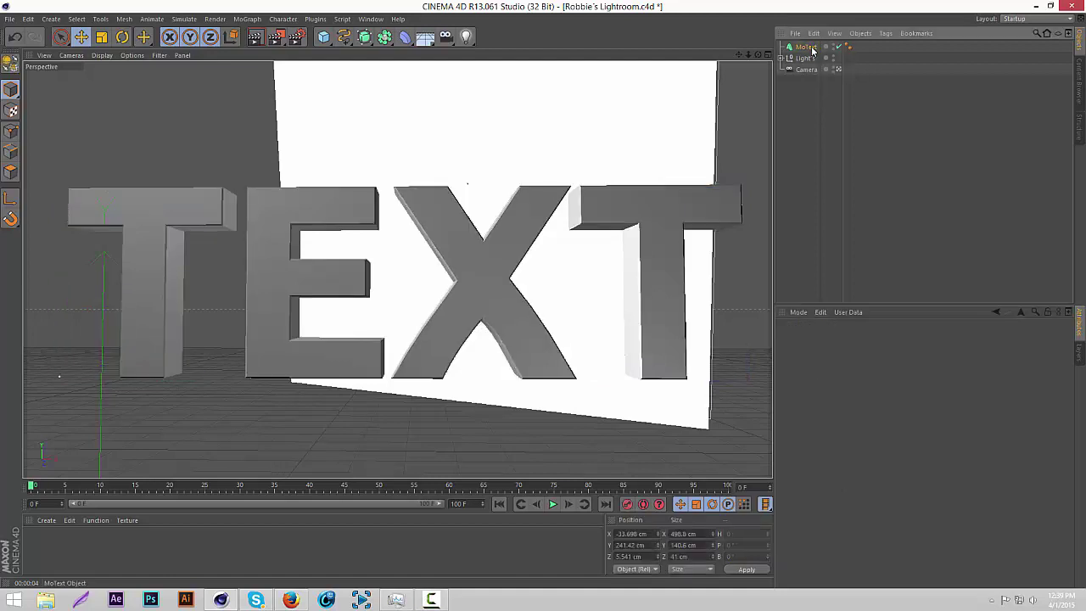
# - Make the MoText object editable and expand its hierarchy down to the individual letter objects
pyautogui.click(806, 47)
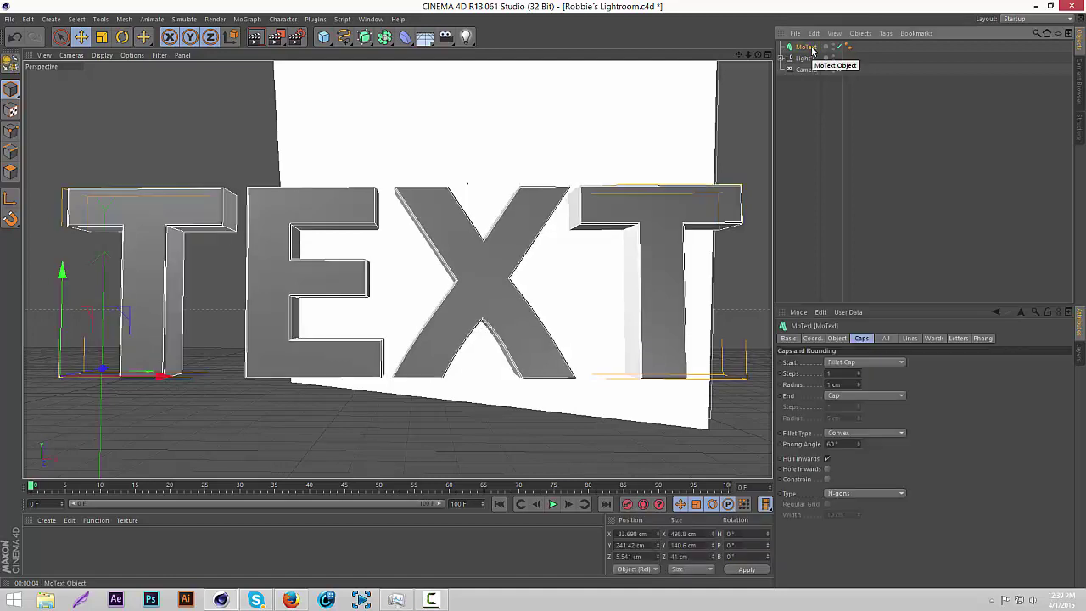
pyautogui.press('c')
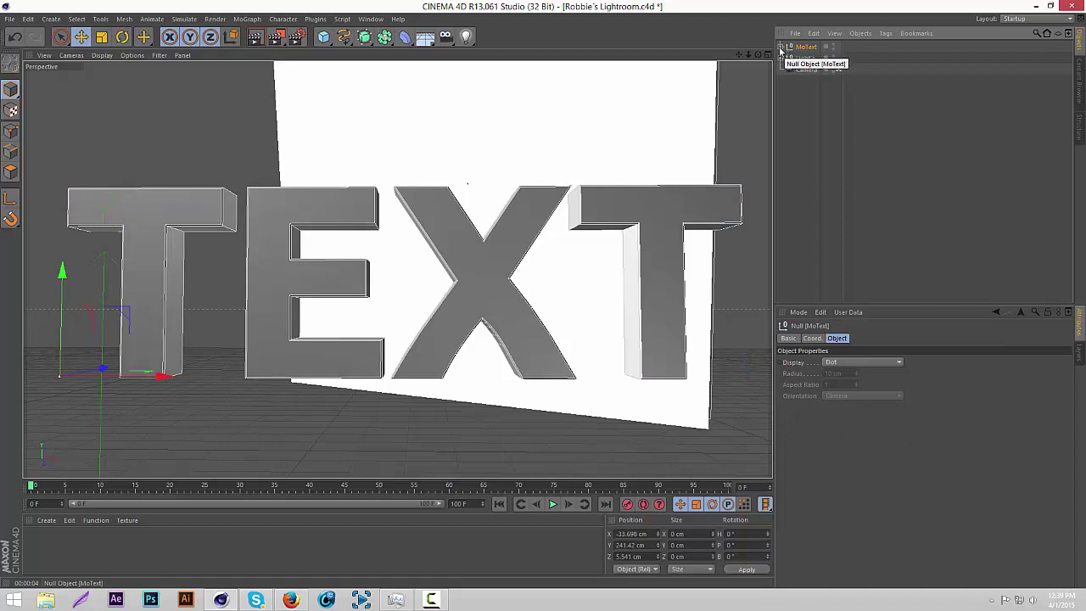
pyautogui.click(780, 46)
pyautogui.click(787, 57)
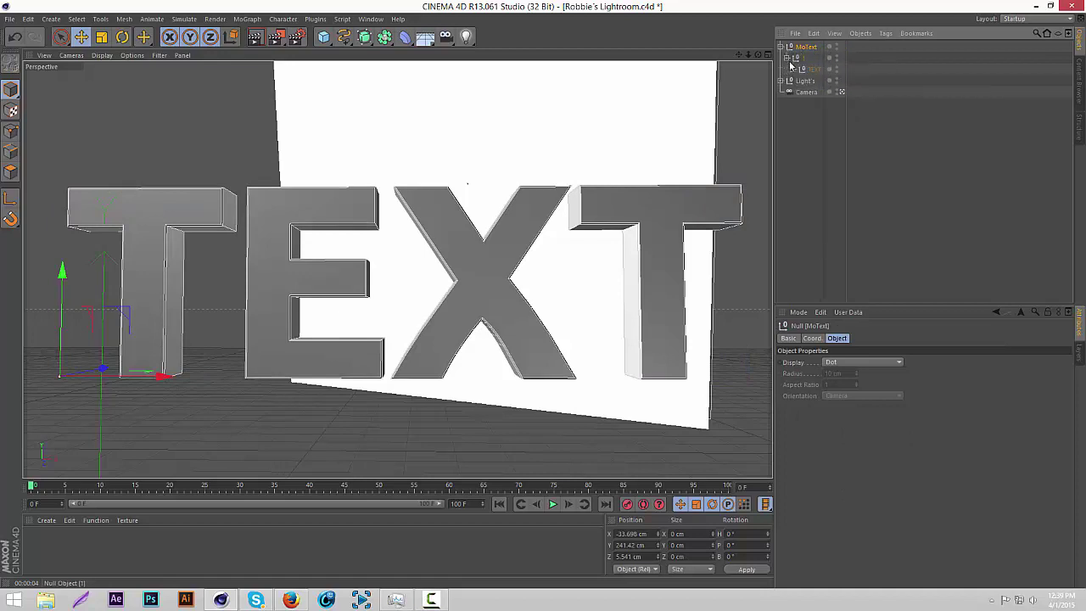
pyautogui.click(793, 68)
# - Rotate the first letter T to about H 0°, P -9.6°, B -2.9°
pyautogui.click(816, 79)
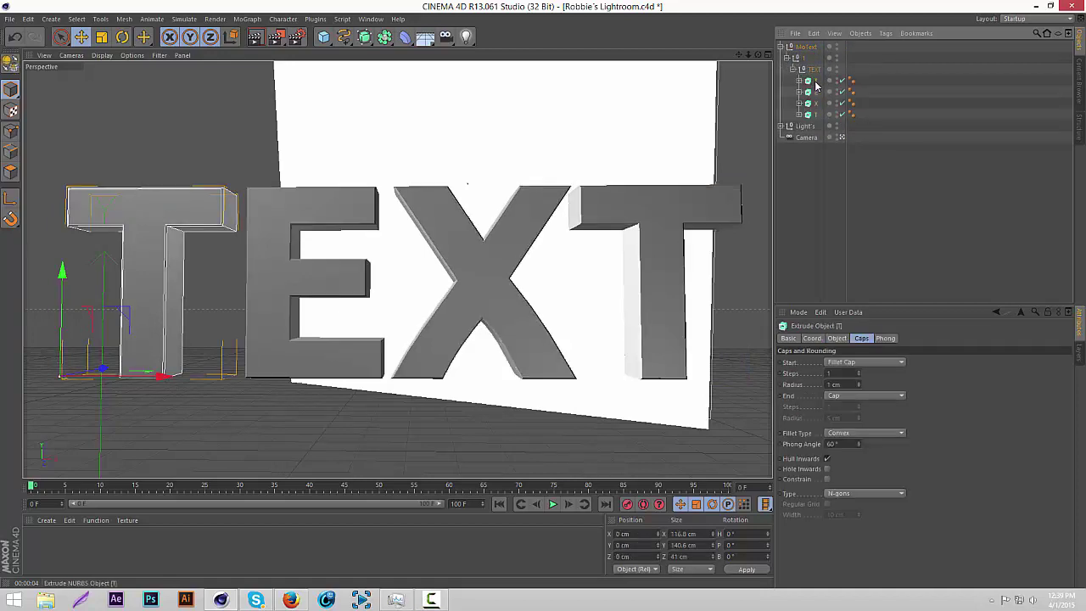
pyautogui.click(122, 36)
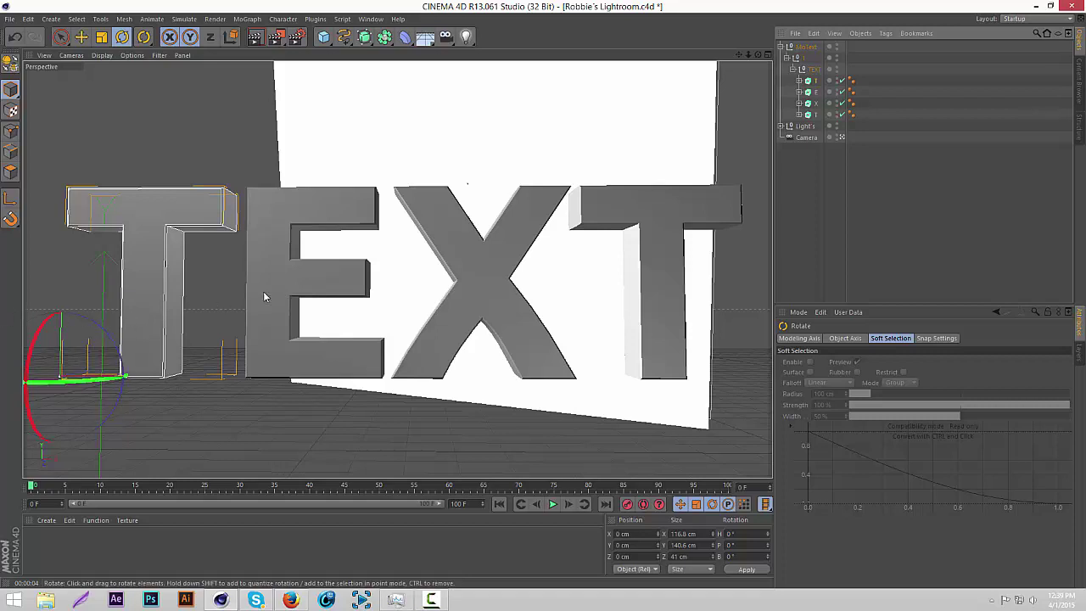
pyautogui.click(816, 81)
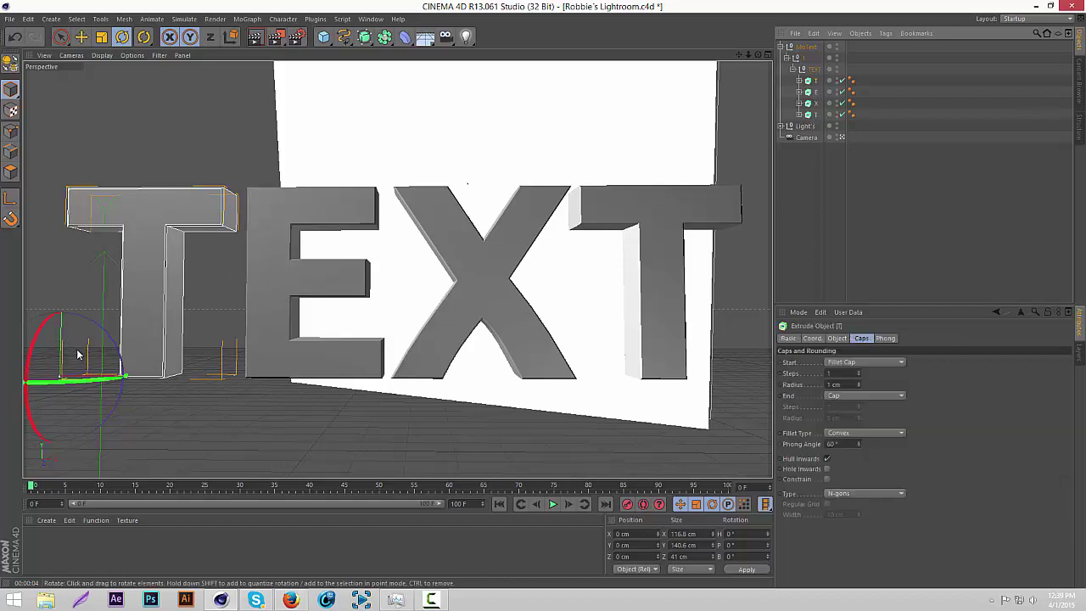
pyautogui.moveTo(78, 354)
pyautogui.mouseDown()
pyautogui.moveTo(80, 339)
pyautogui.moveTo(79, 364)
pyautogui.mouseUp()
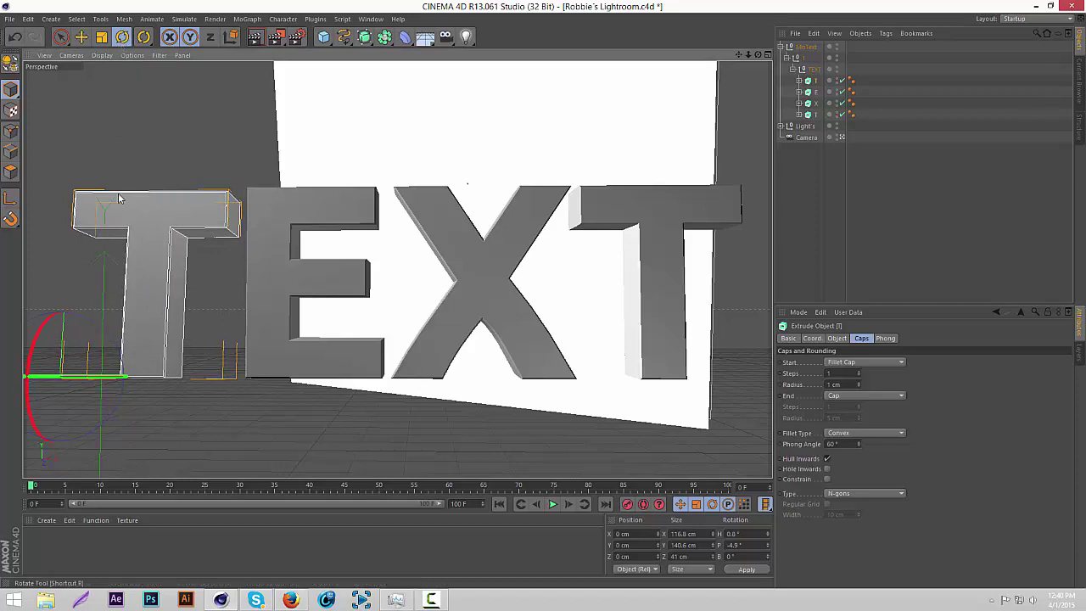
pyautogui.moveTo(125, 361); pyautogui.dragTo(73, 321)
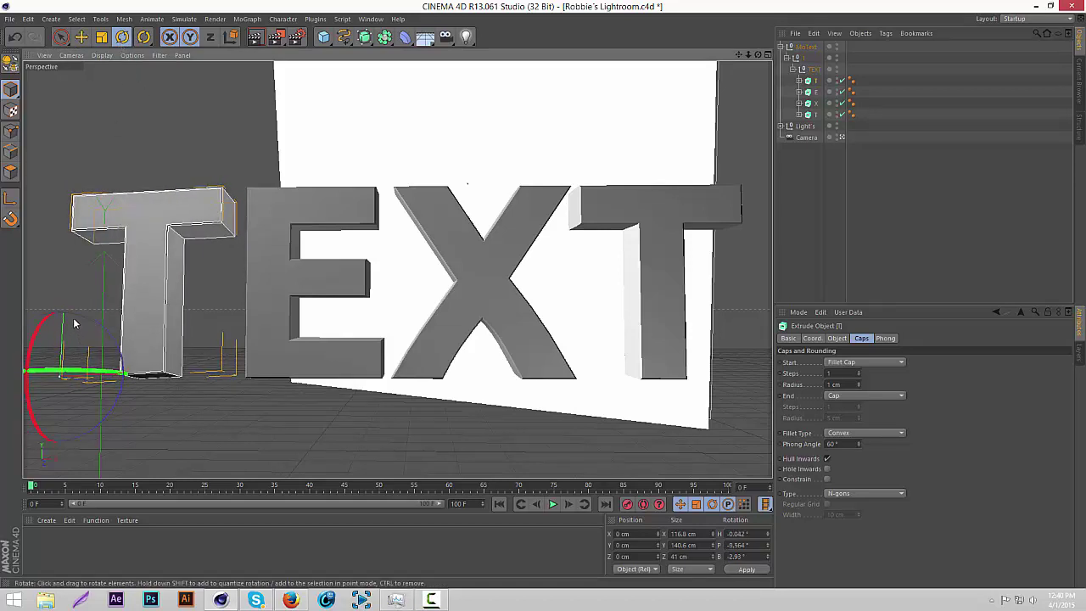
# - Tilt the letter E slightly and rotate the letter X to about H -1.1°, P -10.7°, B 1.2°
pyautogui.click(816, 92)
pyautogui.moveTo(243, 343); pyautogui.dragTo(243, 310)
pyautogui.click(481, 331)
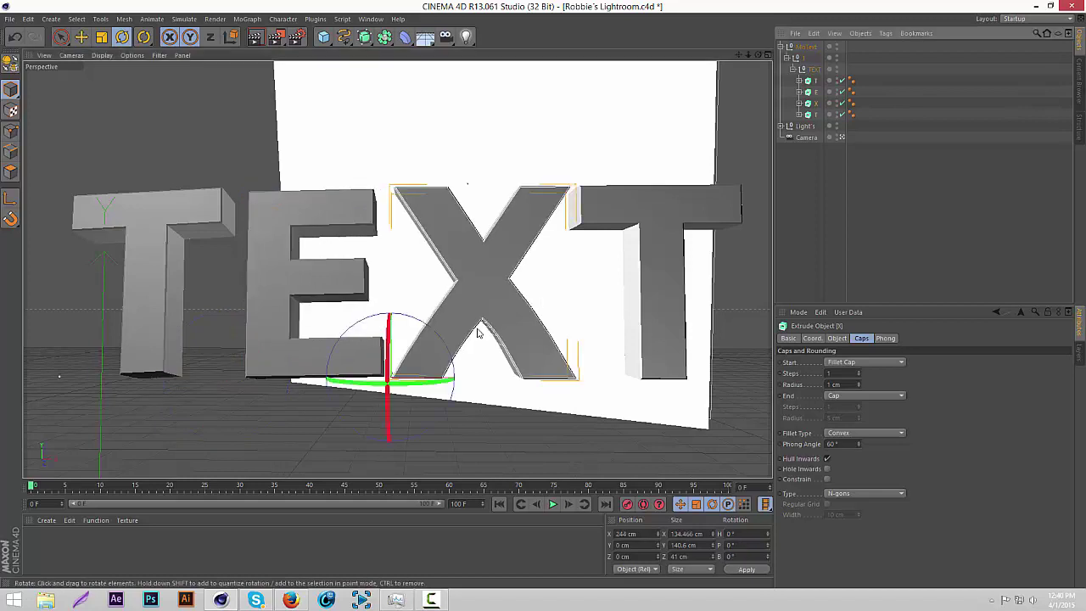
pyautogui.moveTo(434, 350); pyautogui.dragTo(442, 319)
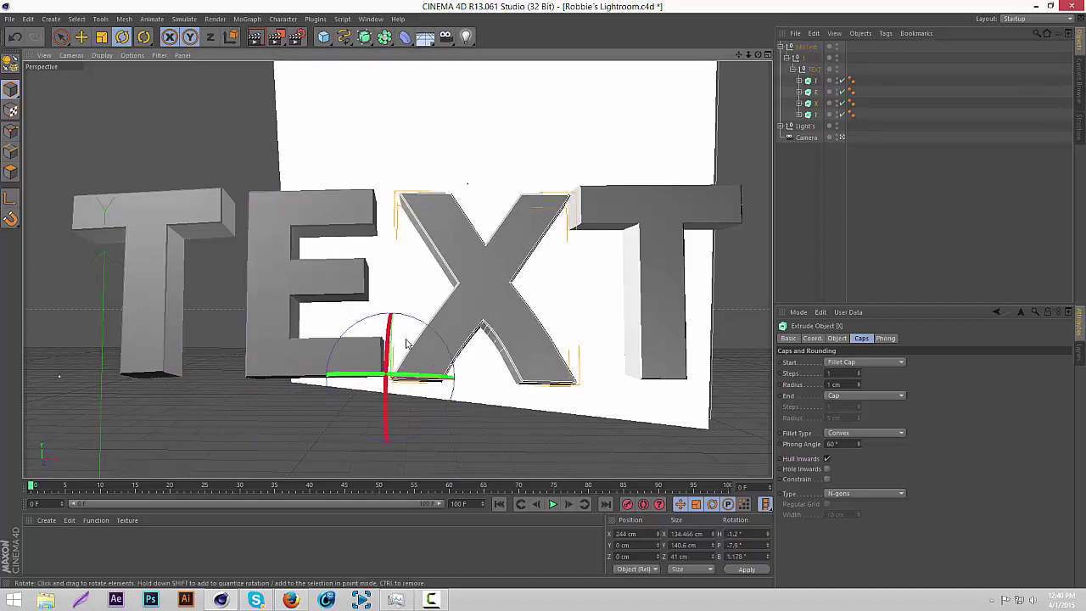
pyautogui.moveTo(387, 343); pyautogui.dragTo(388, 334)
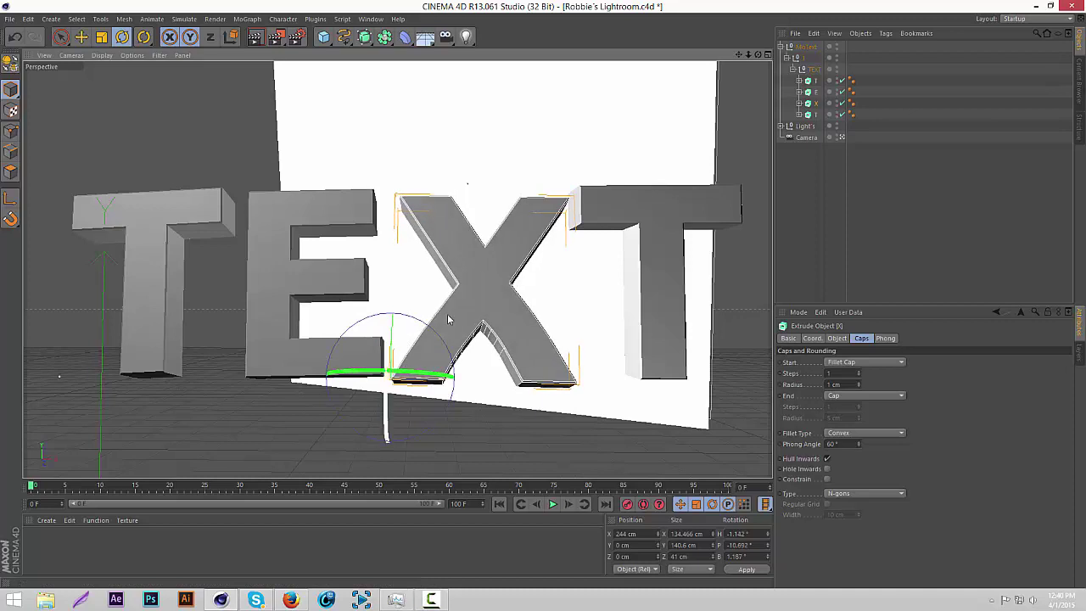
# - Tilt the last letter T slightly to match the other letters, and deselect it
pyautogui.click(817, 114)
pyautogui.moveTo(622, 347); pyautogui.dragTo(582, 291)
pyautogui.click(976, 218)
# - Render the current view to check the tilted letters, and collapse the MoText hierarchy
pyautogui.moveTo(738, 55); pyautogui.dragTo(700, 56)
pyautogui.click(259, 39)
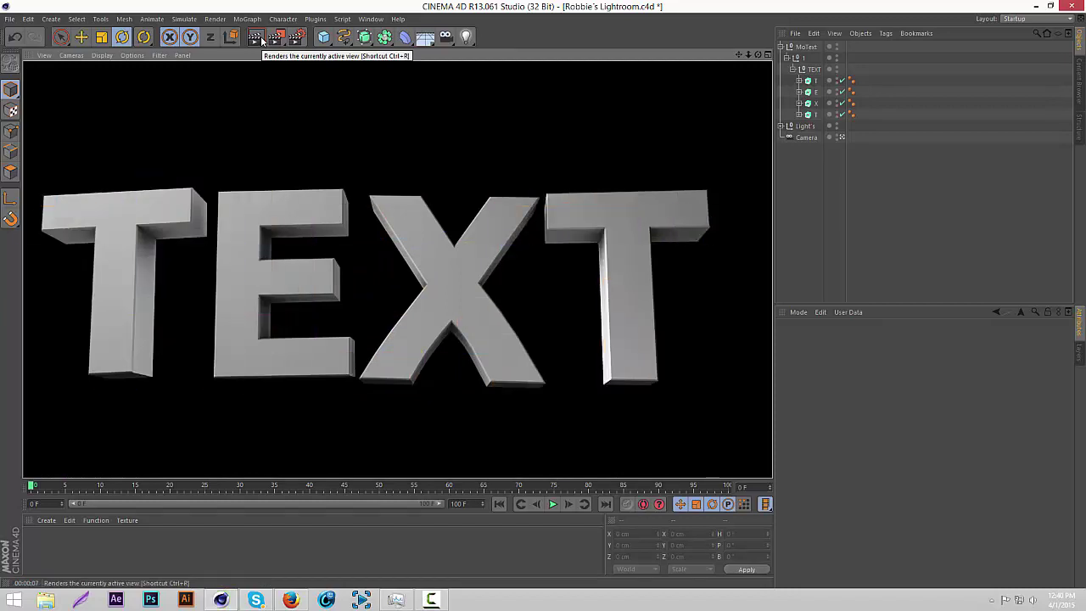
pyautogui.click(879, 181)
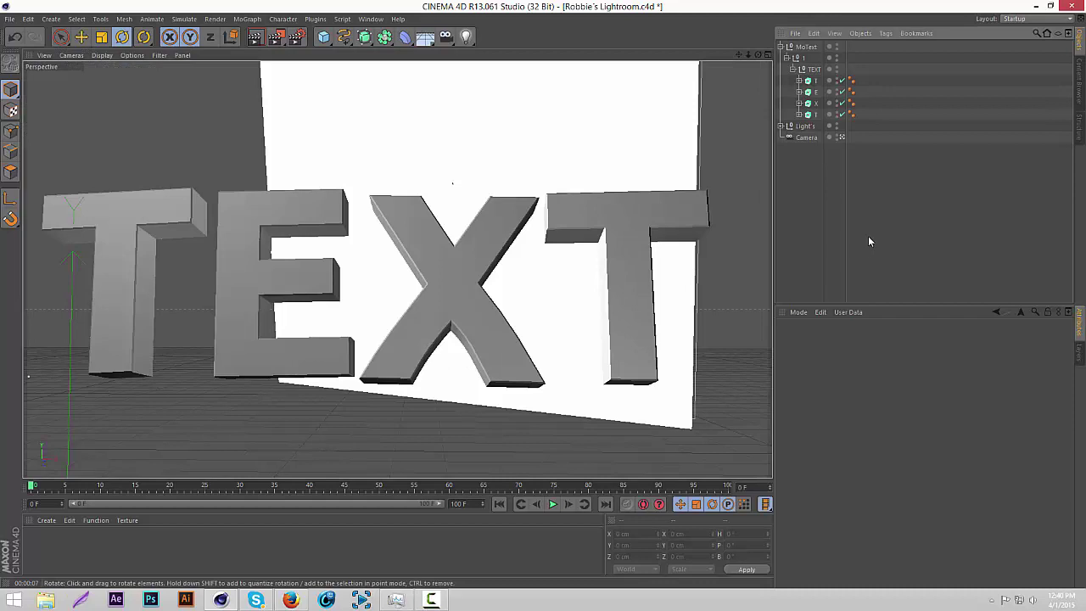
pyautogui.click(782, 49)
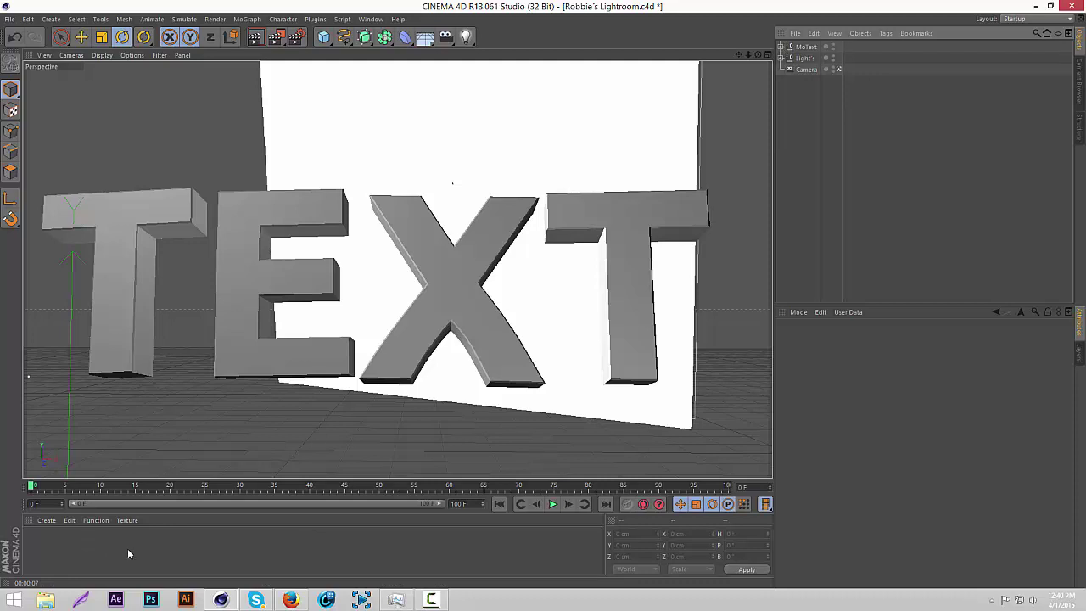
# - Create a new material and set its color to white (RGB 255, 255, 255)
pyautogui.doubleClick(172, 553)
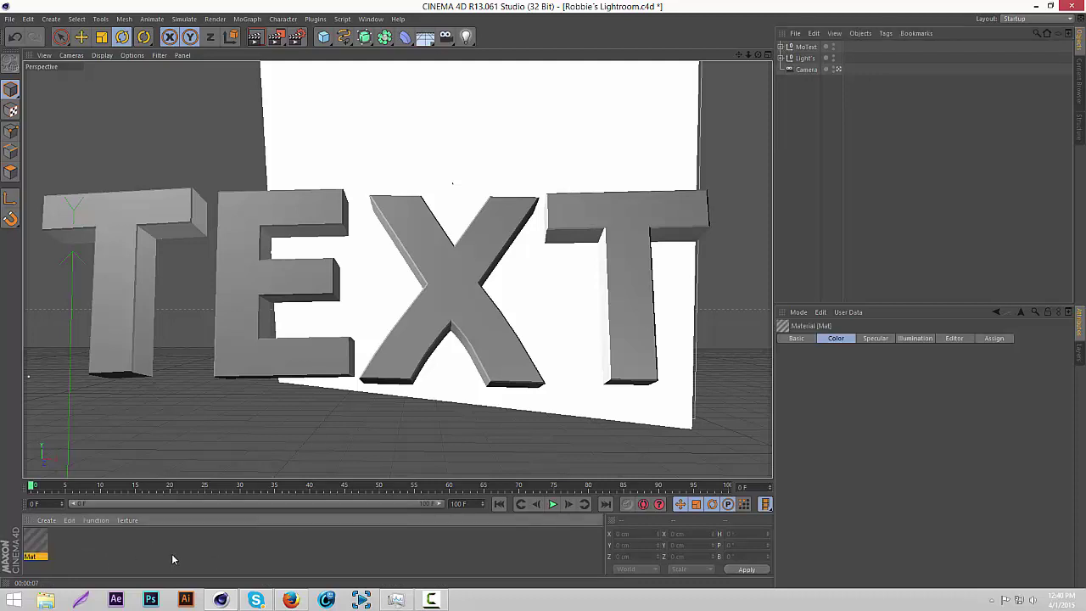
pyautogui.doubleClick(36, 543)
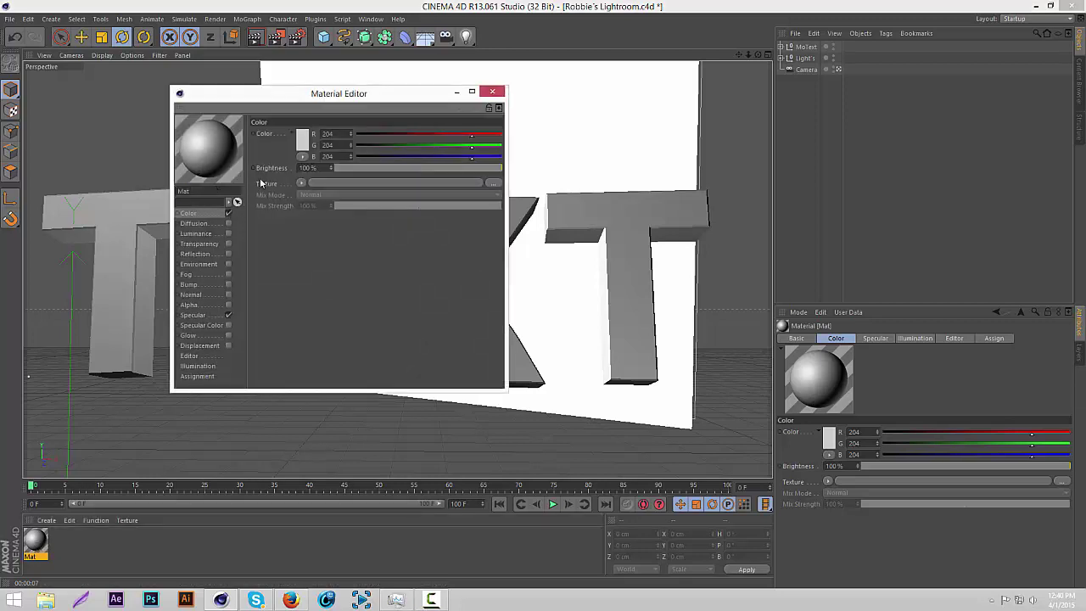
pyautogui.click(303, 141)
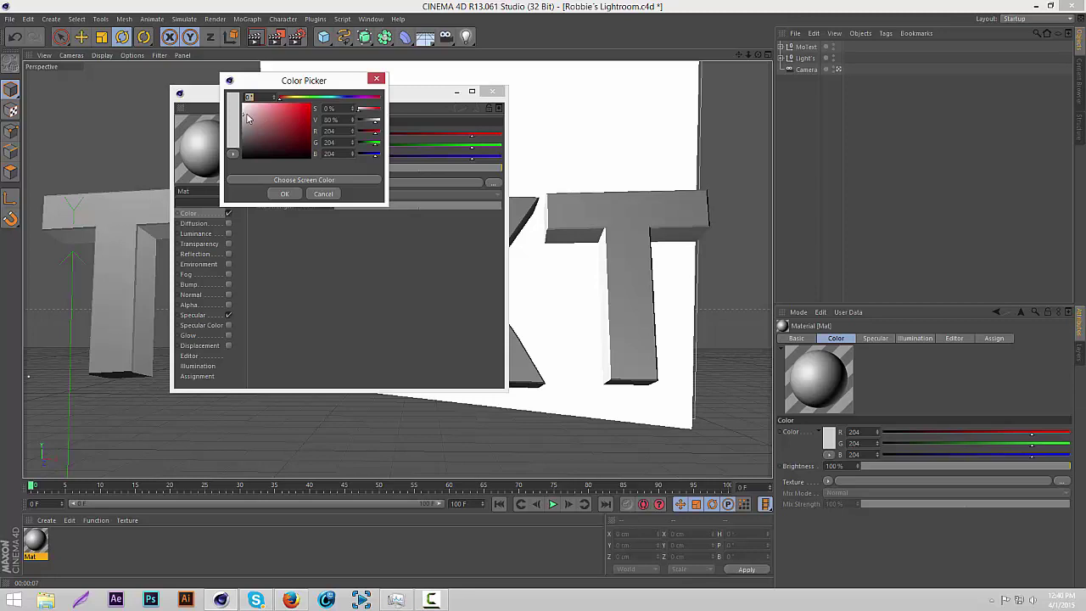
pyautogui.click(245, 99)
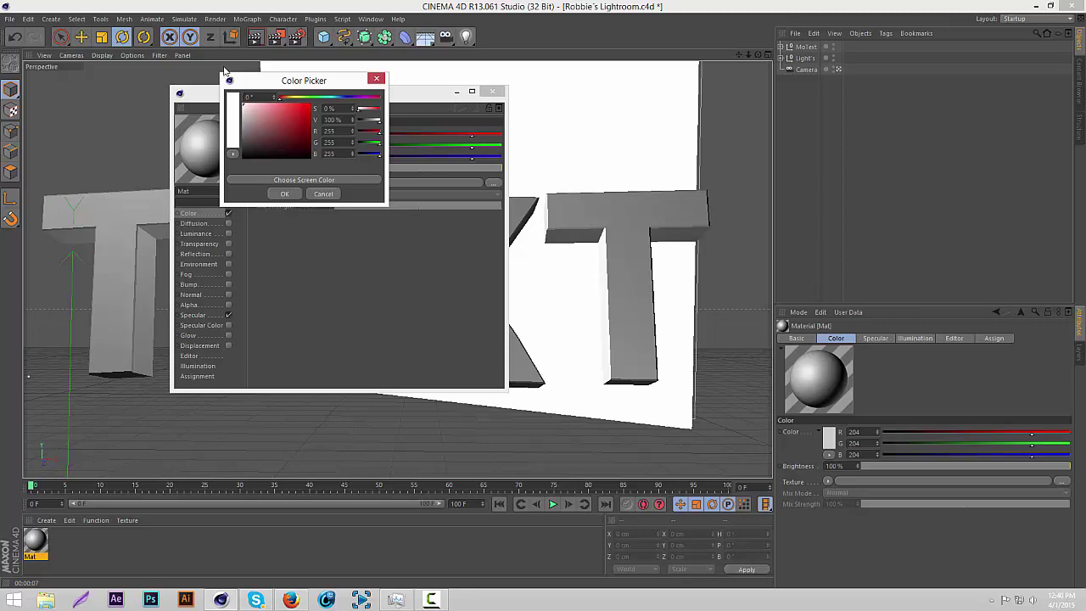
pyautogui.click(285, 193)
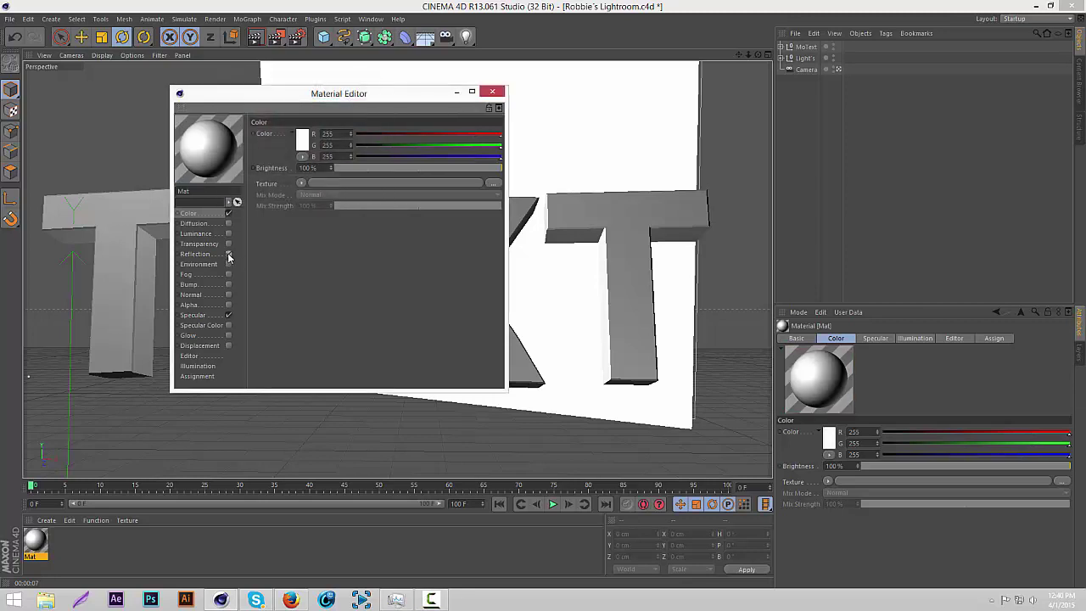
# - Enable reflection on the white material, set the reflection brightness to 40%, and close the material editor
pyautogui.click(227, 255)
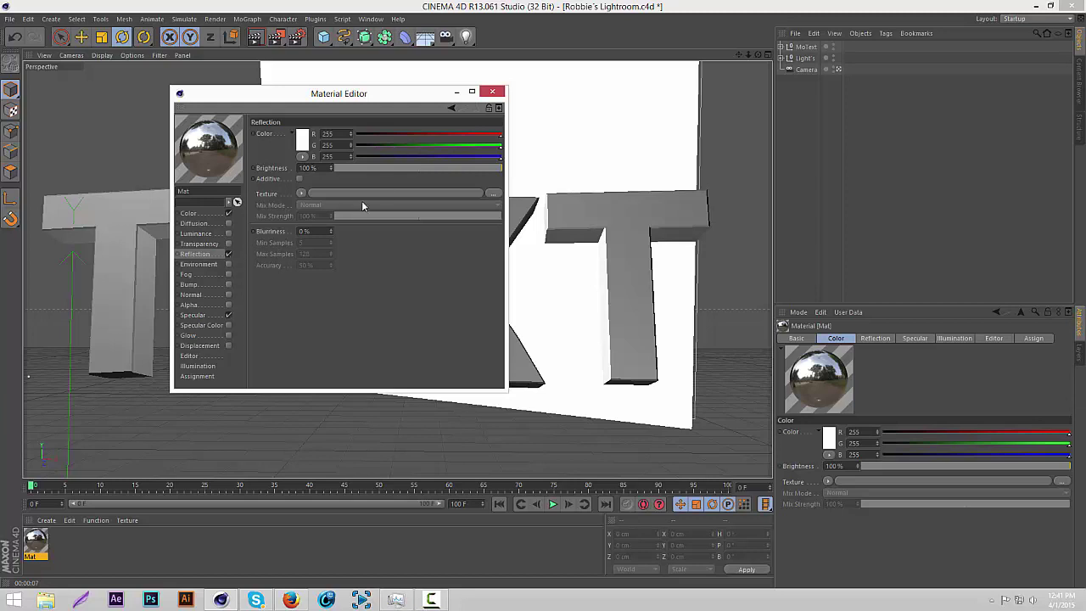
pyautogui.click(402, 167)
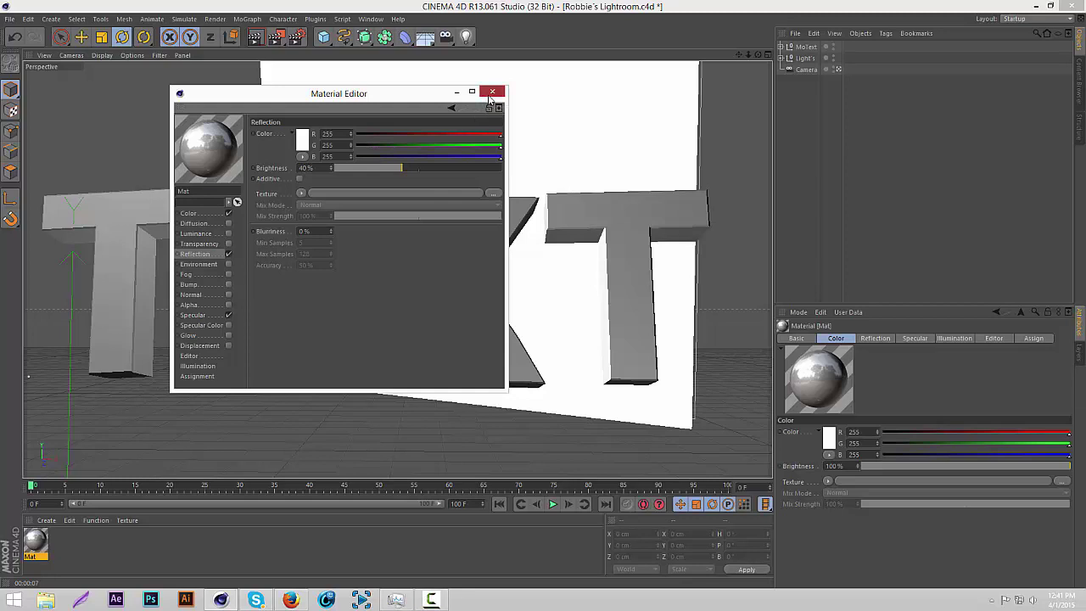
pyautogui.click(492, 92)
# - Apply the reflective material to the MoText group and render the current view to check it
pyautogui.moveTo(37, 548); pyautogui.dragTo(816, 48)
pyautogui.click(847, 98)
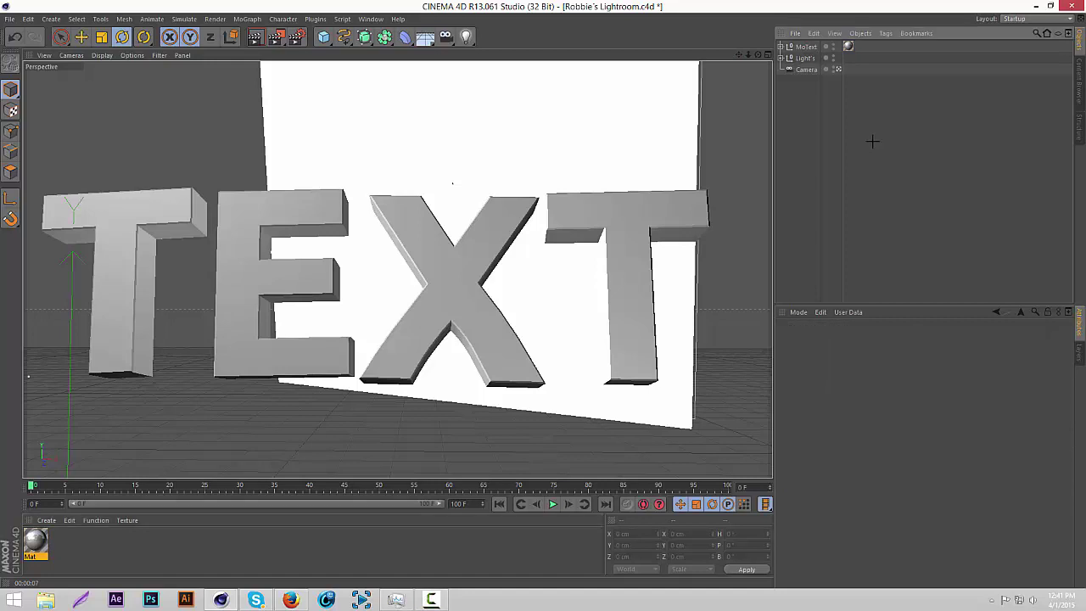
pyautogui.click(254, 36)
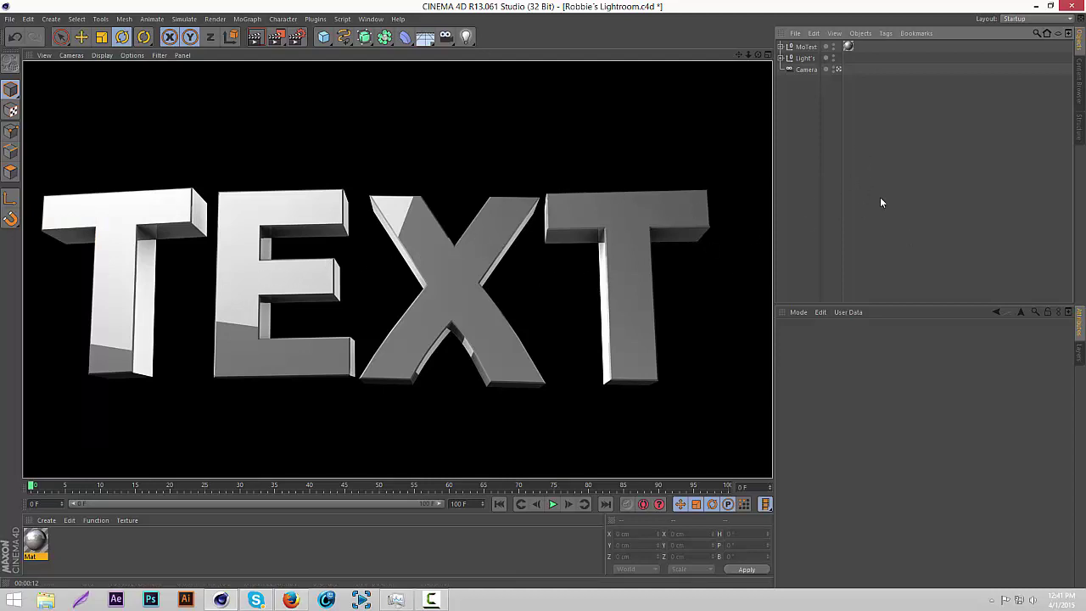
pyautogui.click(848, 149)
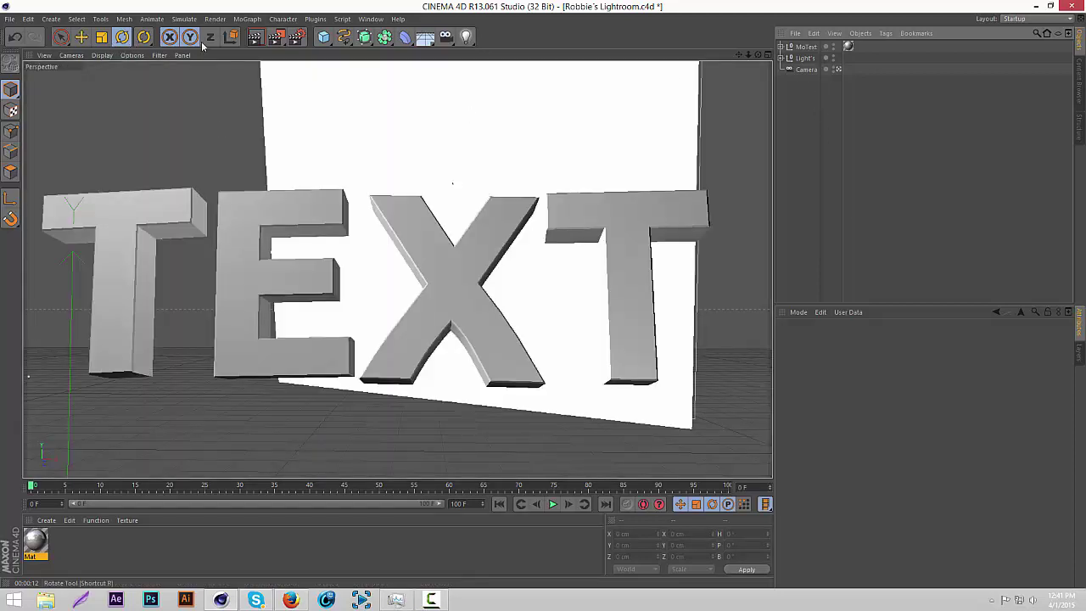
# - Move the camera slightly back, tilt MoText and Camera together so the letters face the lights, and deselect them
pyautogui.click(807, 47)
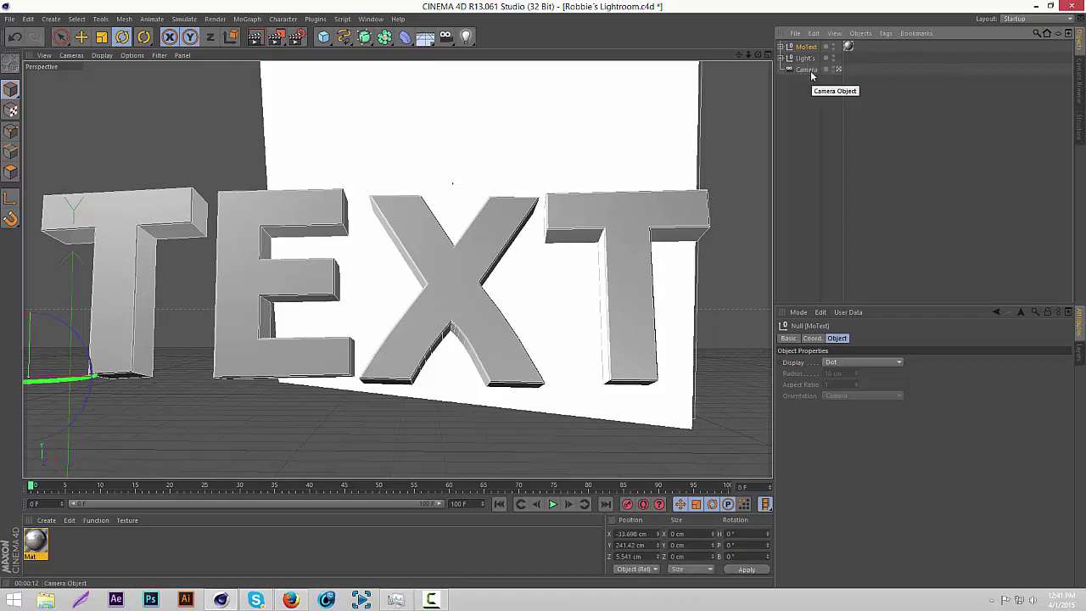
pyautogui.keyDown('ctrl'); pyautogui.click(808, 71); pyautogui.keyUp('ctrl')
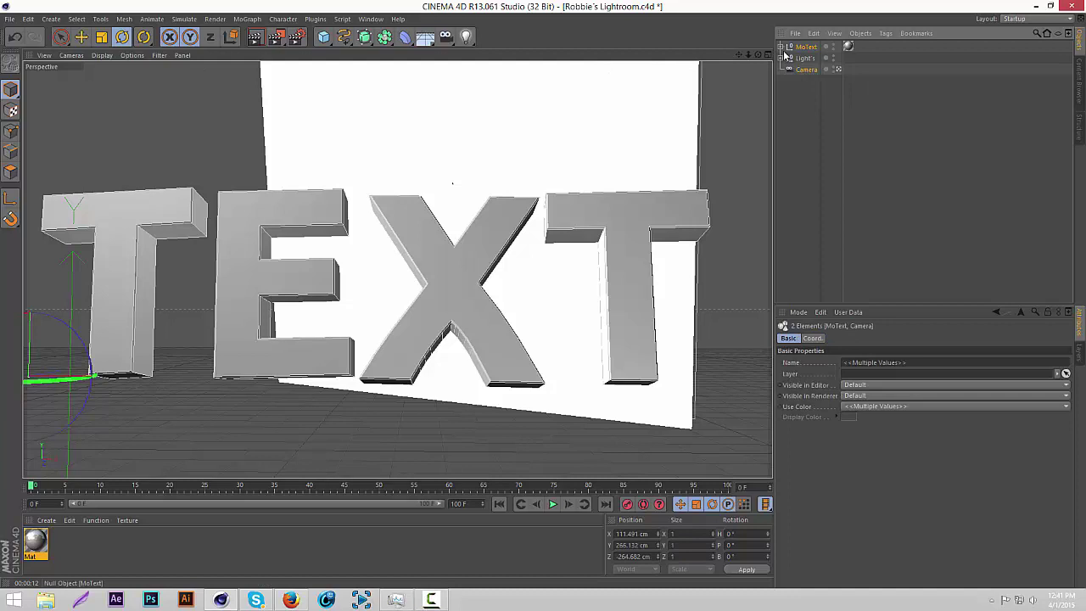
pyautogui.moveTo(748, 54)
pyautogui.mouseDown()
pyautogui.moveTo(735, 54)
pyautogui.moveTo(743, 57)
pyautogui.mouseUp()
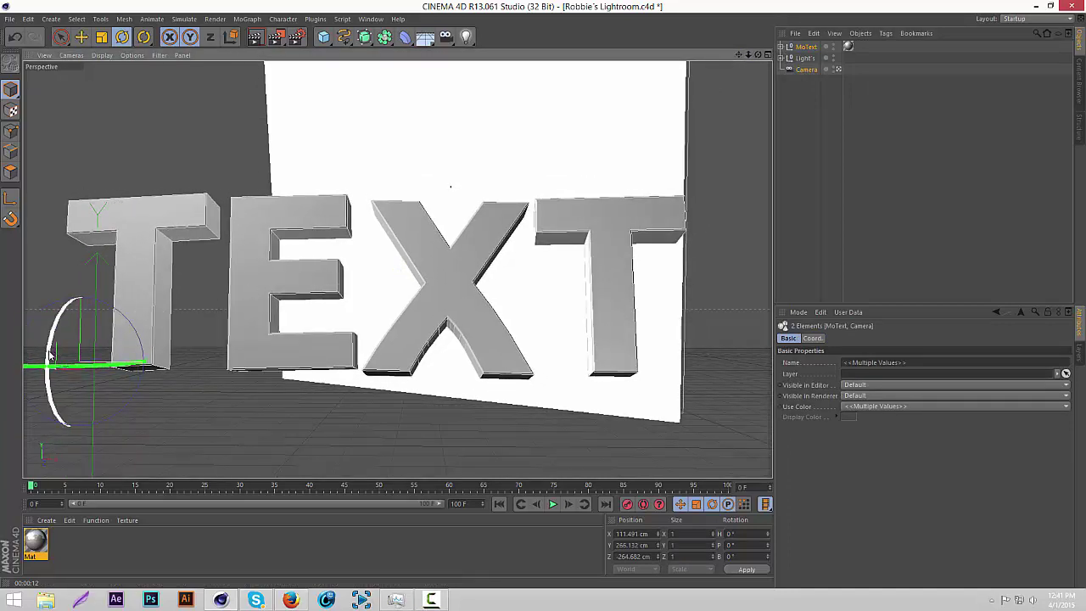
pyautogui.moveTo(49, 360); pyautogui.dragTo(76, 306)
pyautogui.click(980, 205)
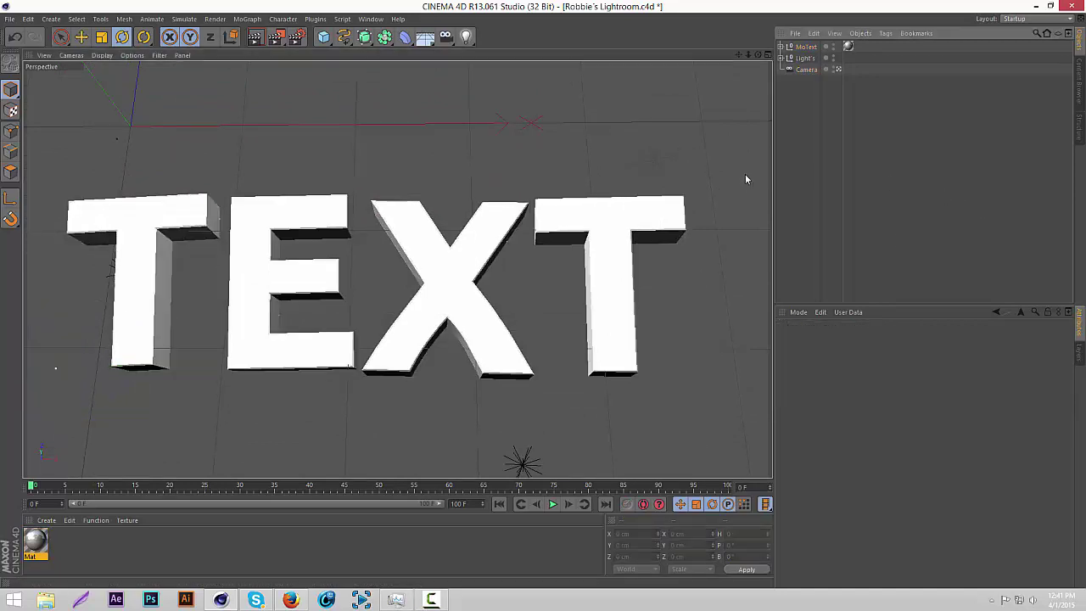
# - Render the current view to check the reflections on the tilted text
pyautogui.click(255, 37)
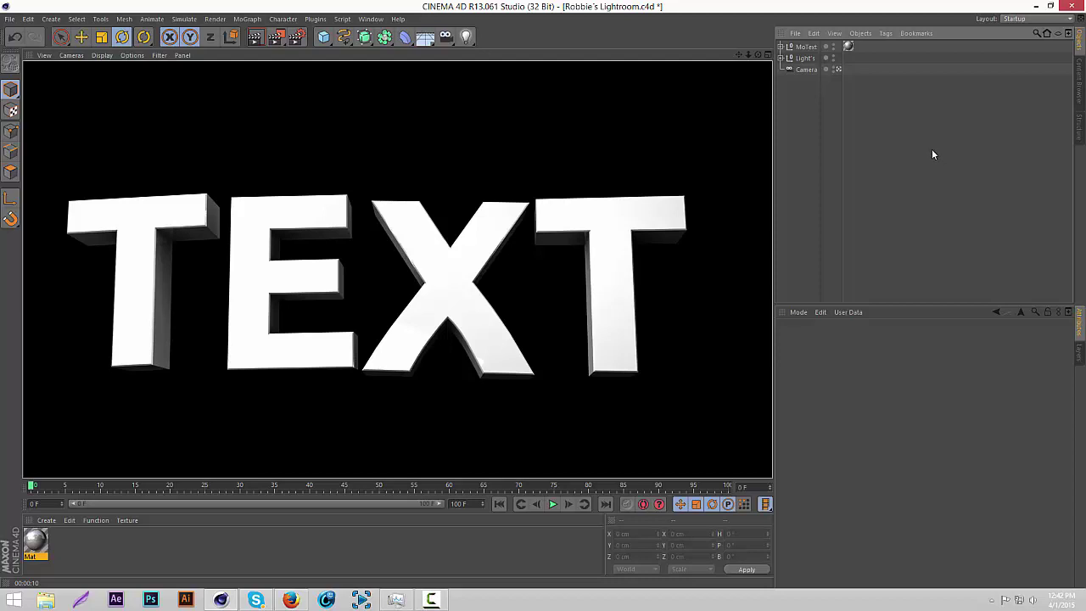
pyautogui.click(909, 137)
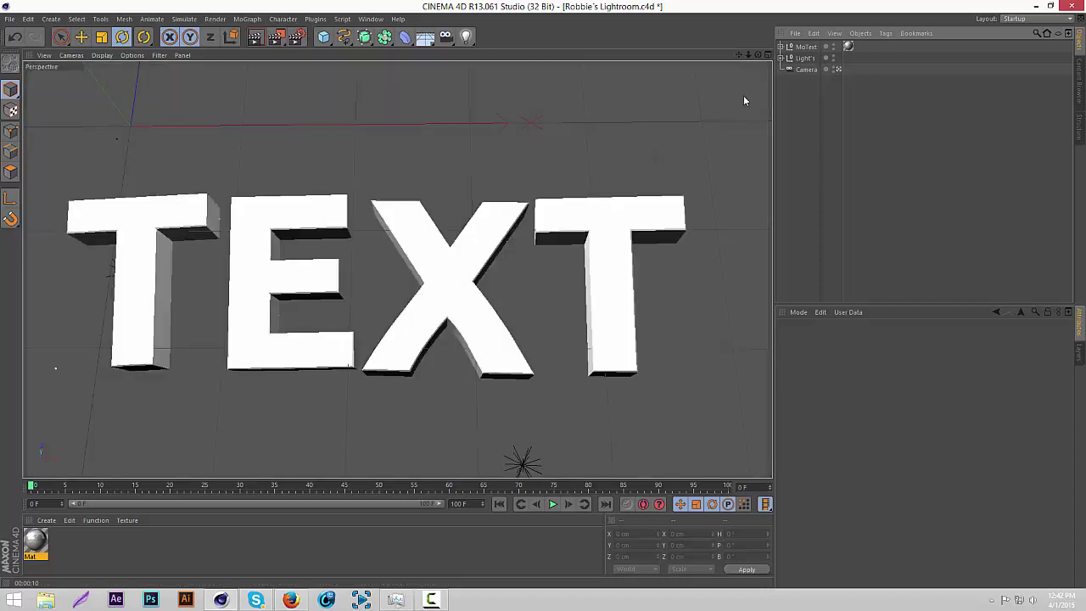
pyautogui.hotkey('ctrl', 'r')
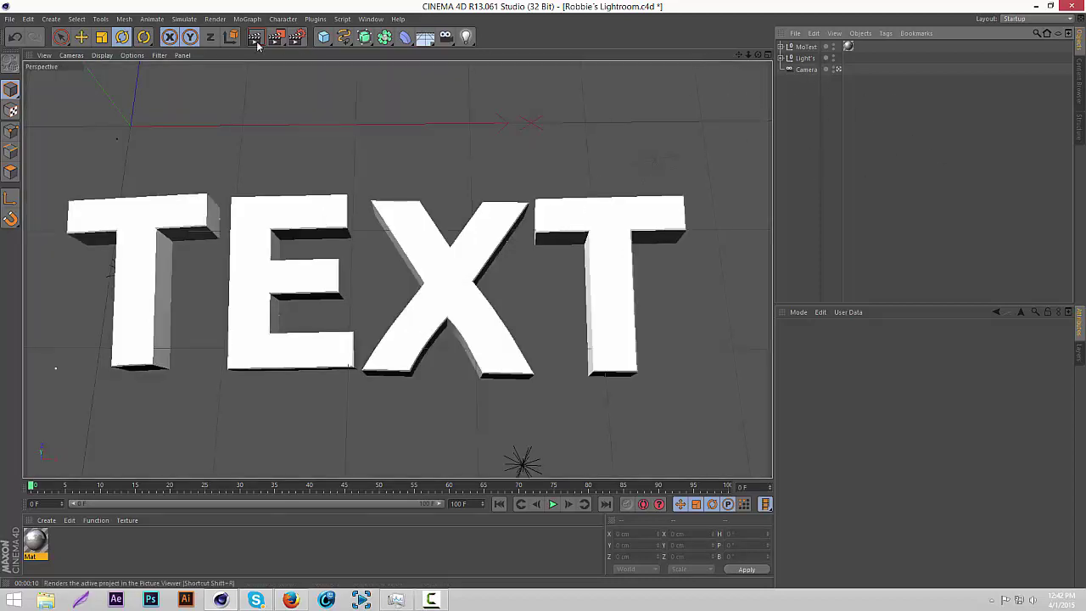